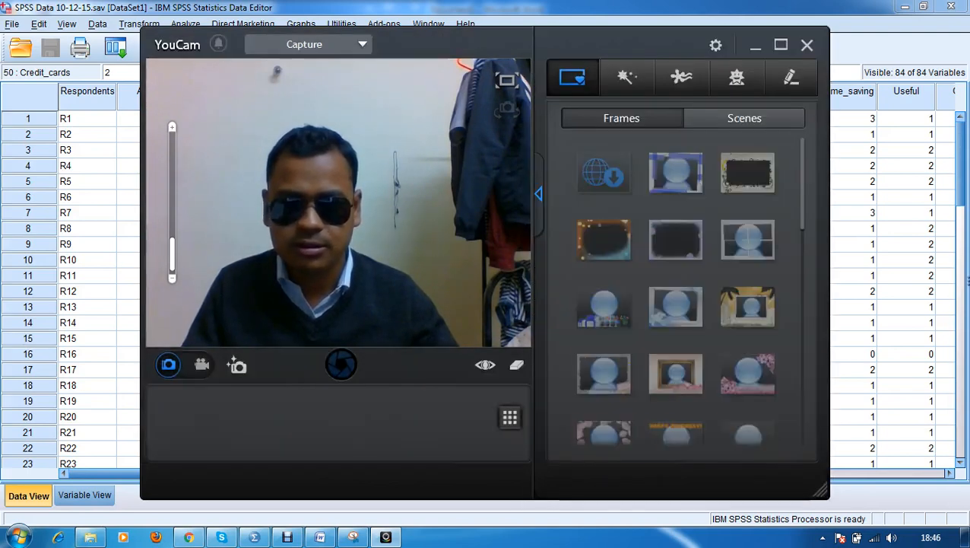
Minimize the webcam window and review the survey responses of respondents R1 to R50 in the data sheet
left_click(755, 48)
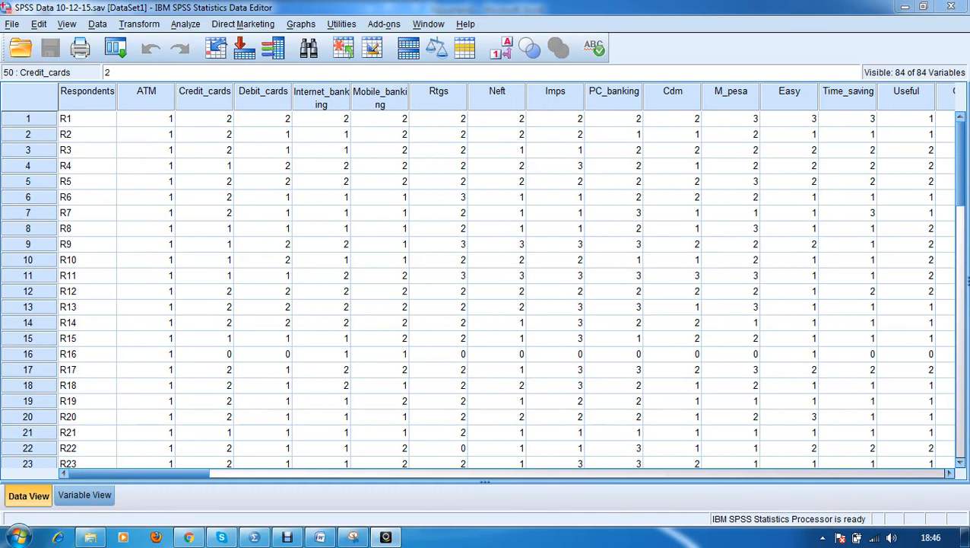
left_click(263, 244)
scroll(263, 244, "down", 11)
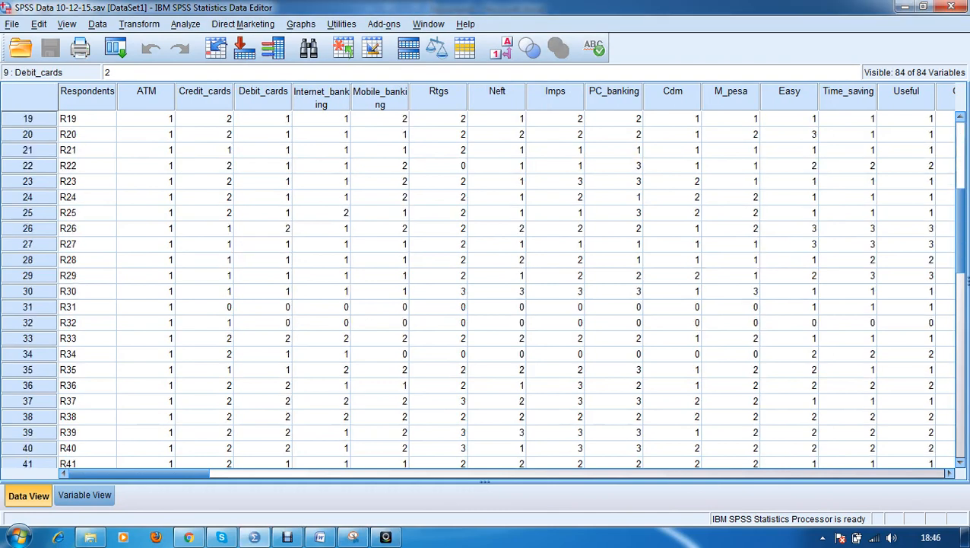
scroll(508, 289, "up", 9)
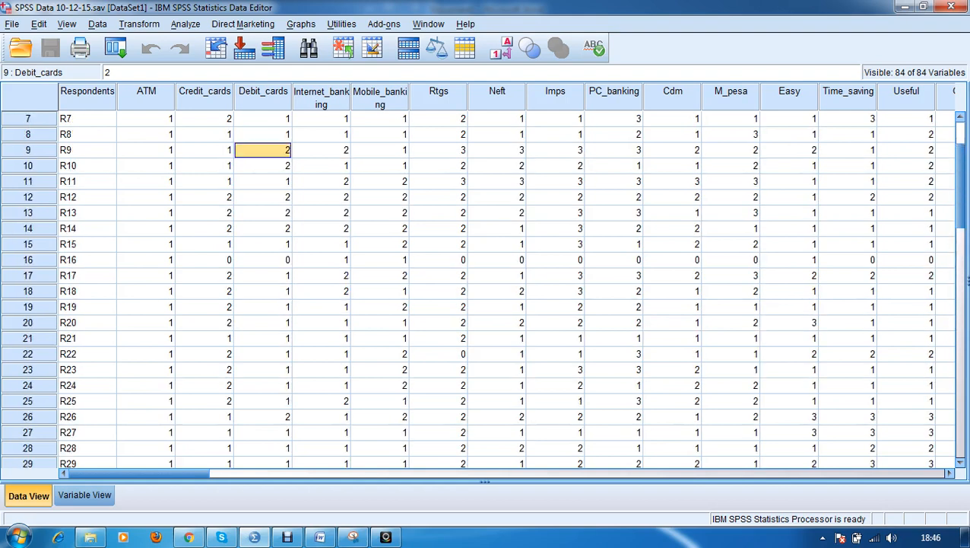
scroll(508, 289, "up", 2)
scroll(508, 289, "down", 14)
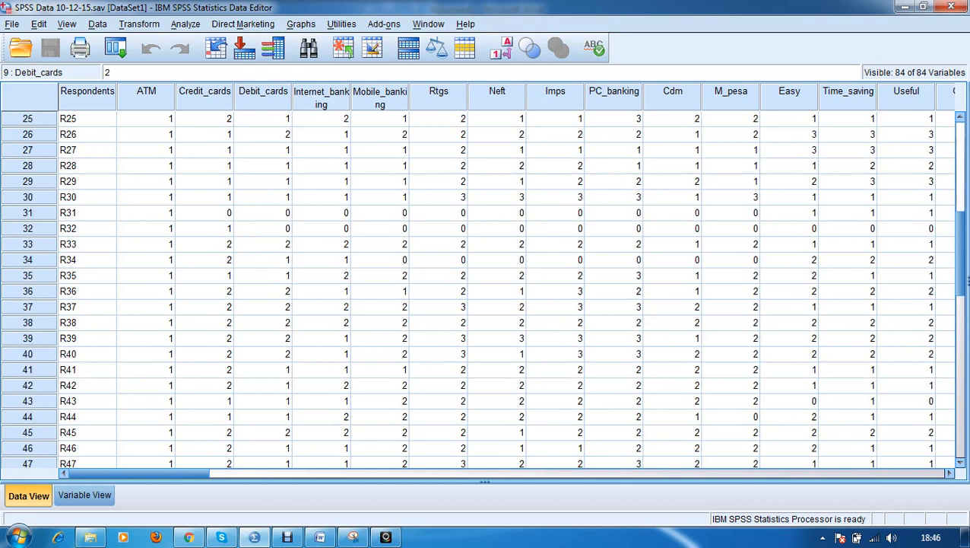
scroll(508, 289, "up", 14)
scroll(508, 289, "down", 5)
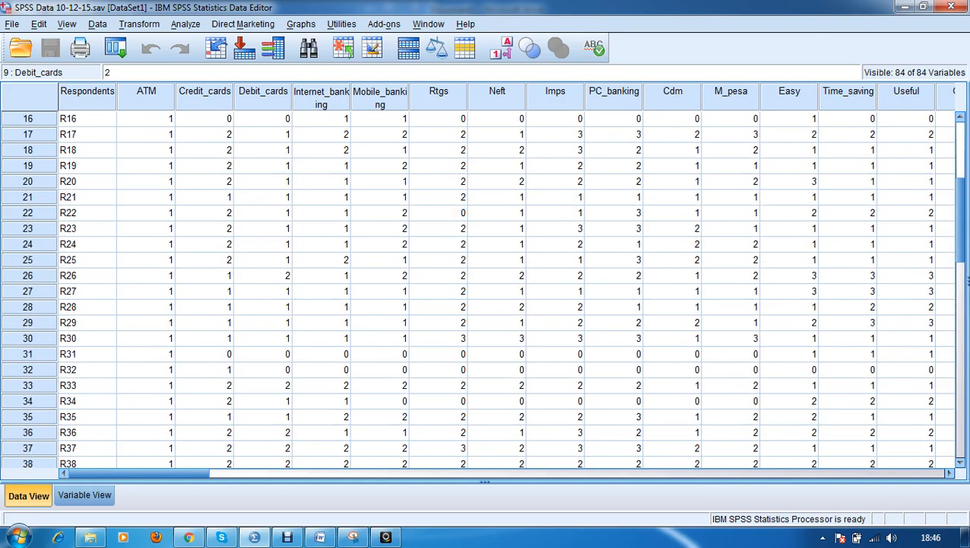
scroll(508, 289, "down", 7)
scroll(508, 289, "up", 12)
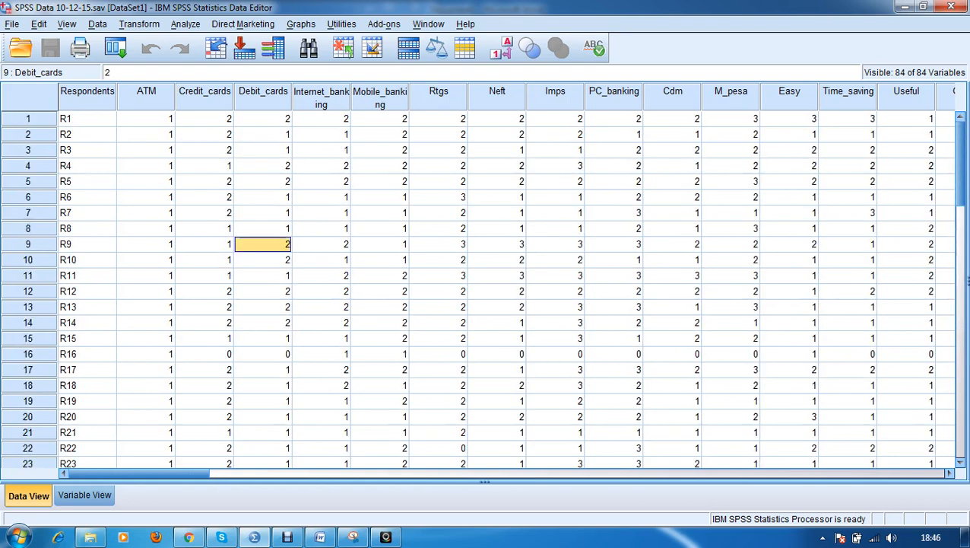
scroll(508, 289, "down", 7)
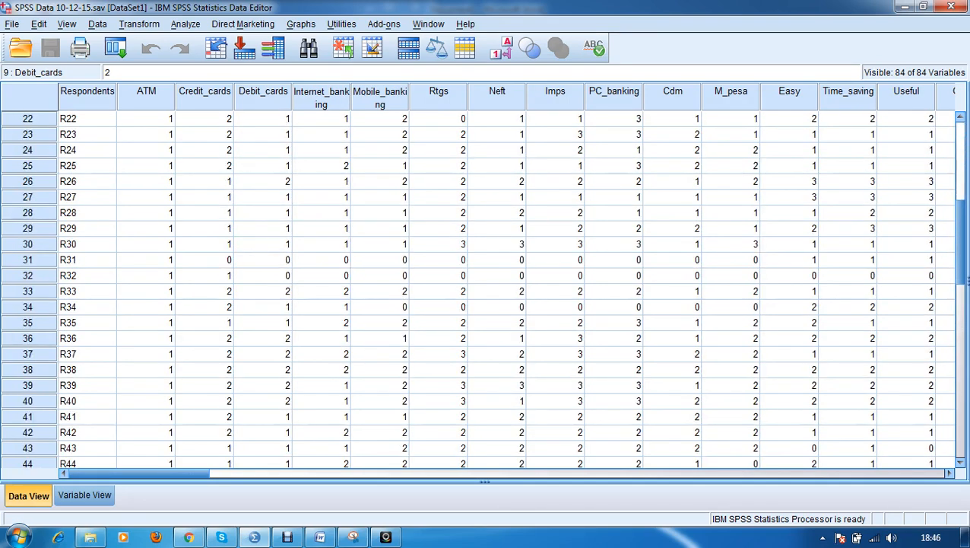
scroll(508, 289, "down", 6)
scroll(508, 289, "up", 11)
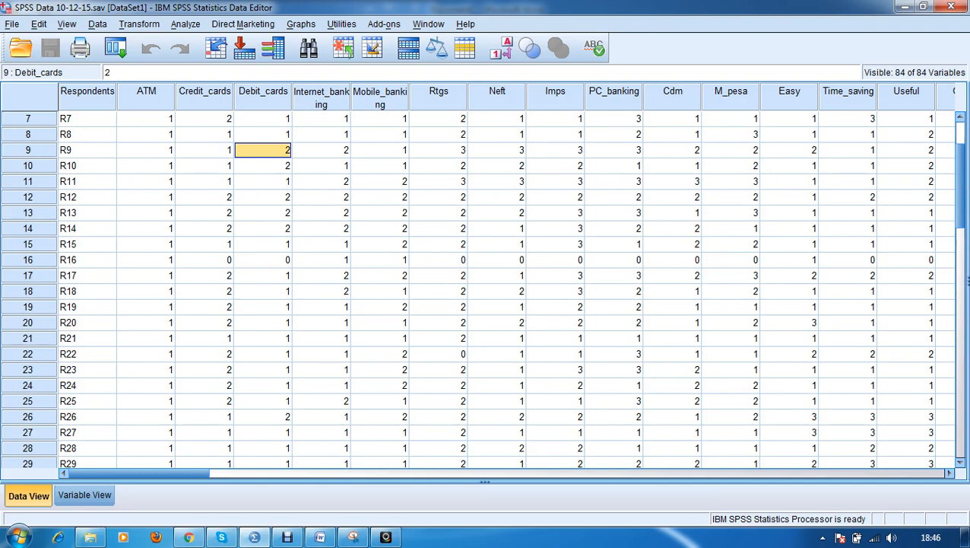
scroll(508, 289, "down", 12)
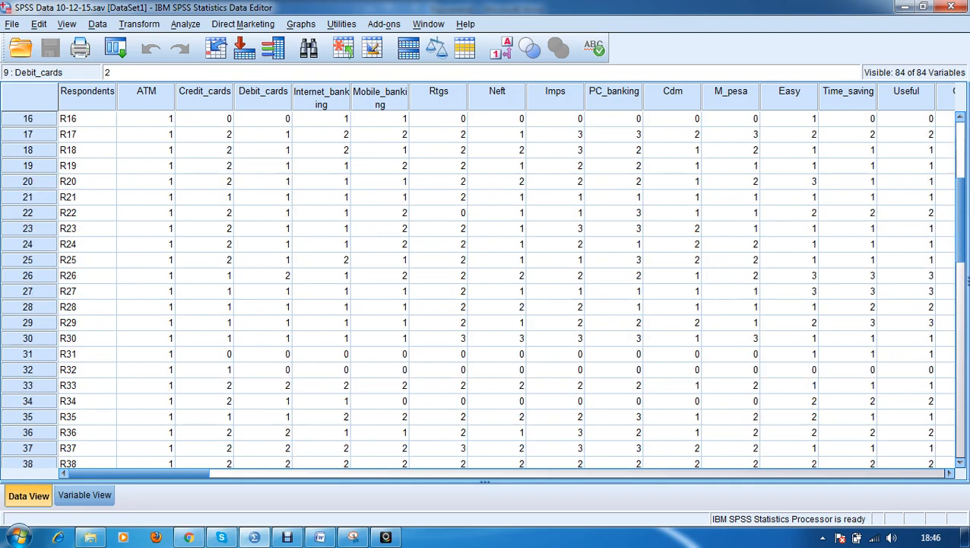
scroll(508, 289, "up", 2)
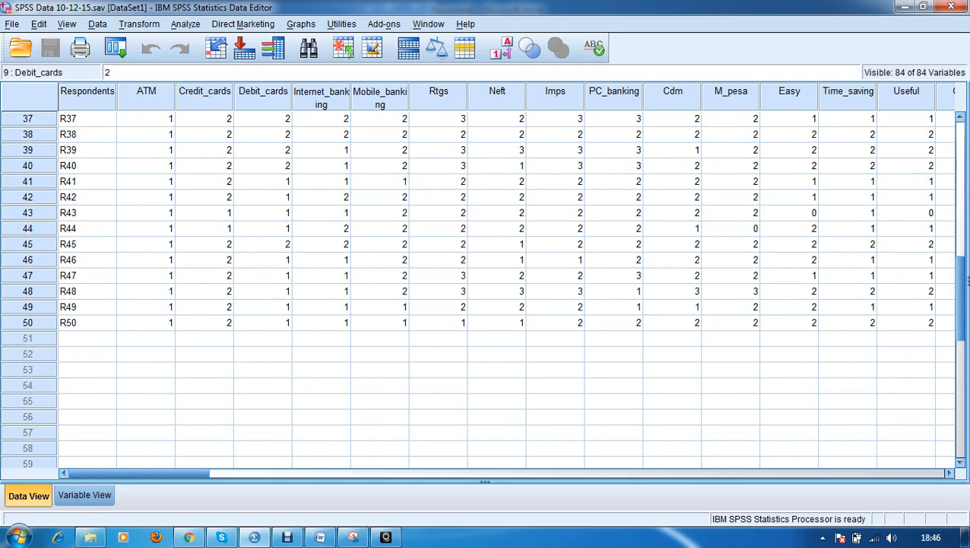
scroll(508, 289, "up", 9)
scroll(508, 289, "down", 8)
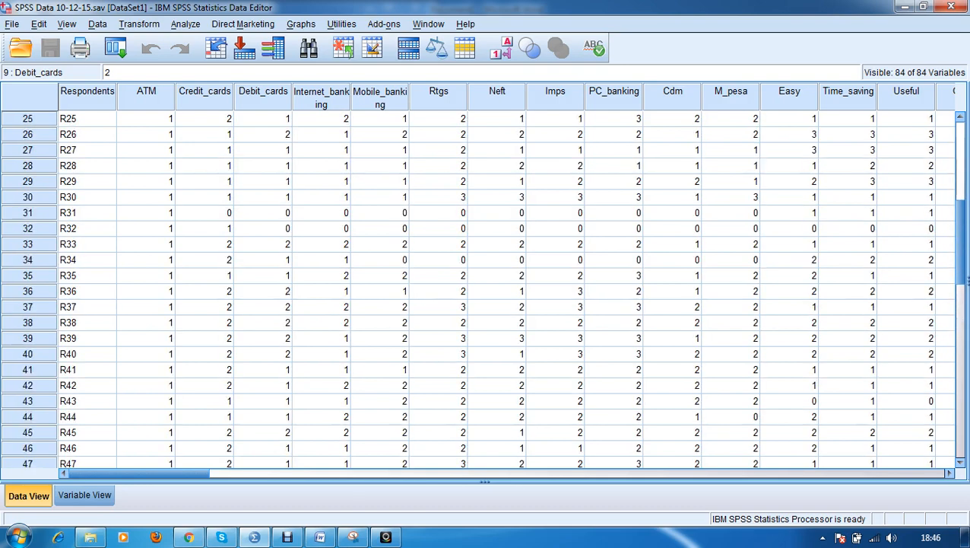
scroll(508, 289, "down", 2)
scroll(508, 289, "up", 13)
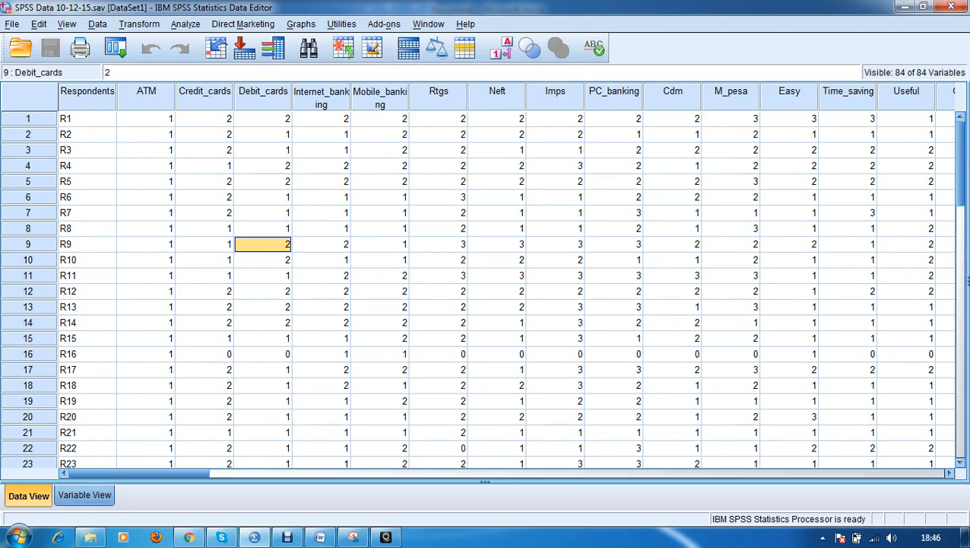
Show the variable definitions and widen the Name column to fit the longer variable names
left_click(85, 495)
scroll(380, 274, "up", 2)
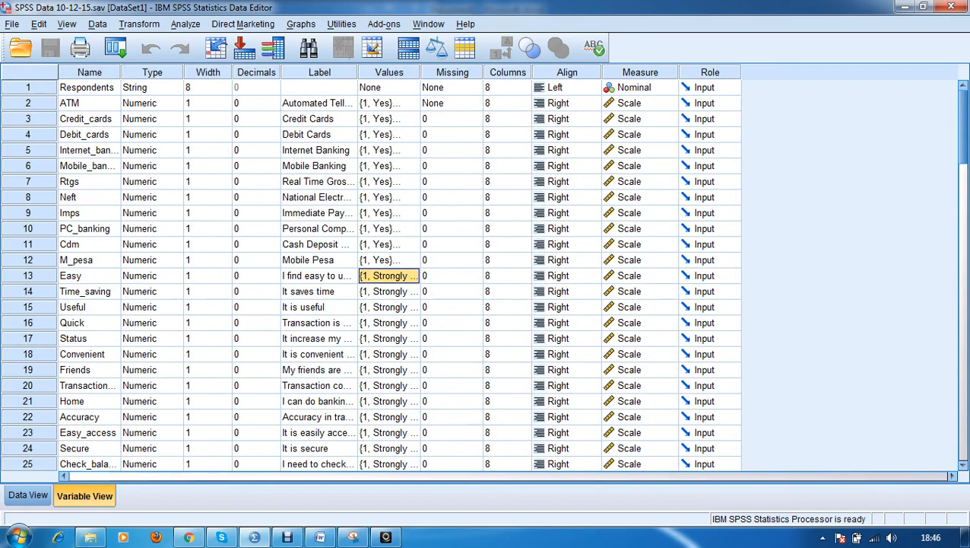
left_click_drag(120, 72, 146, 72)
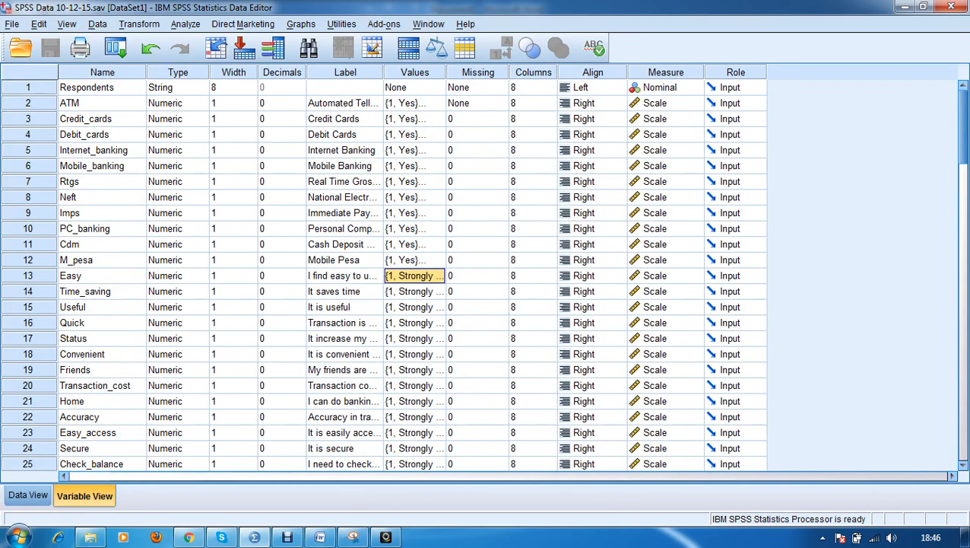
Highlight the names of the banking service variables from ATM to M_pesa
left_click(102, 102)
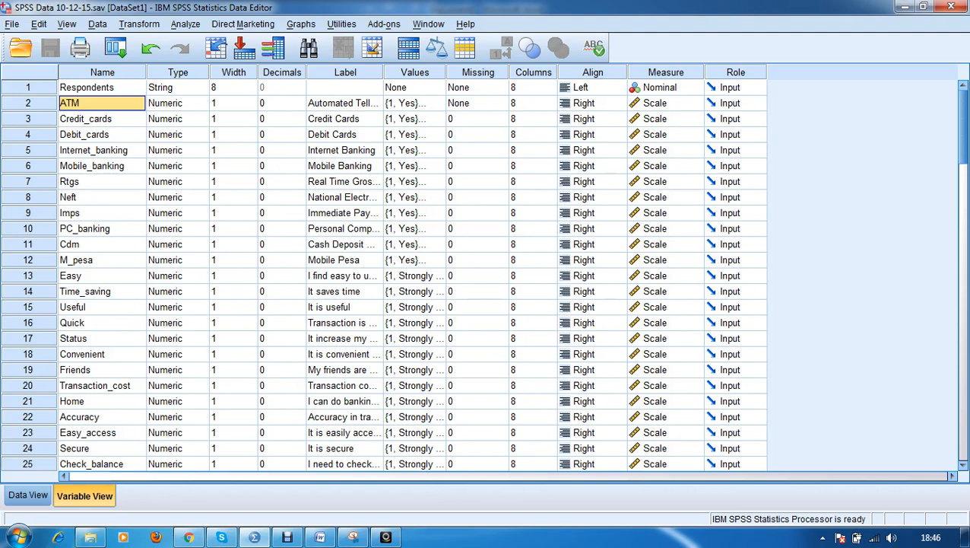
key("shift+Down")
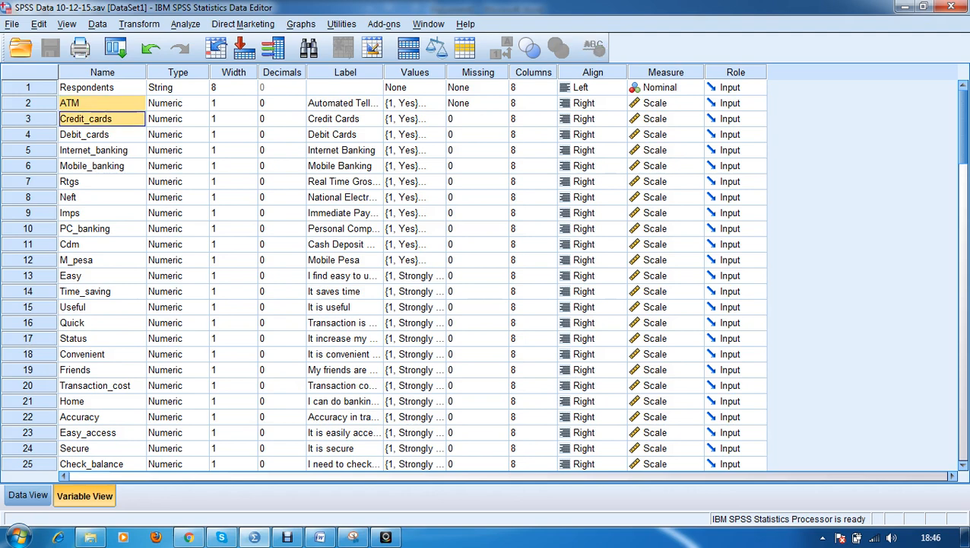
key("shift+Down")
key("shift+Down")
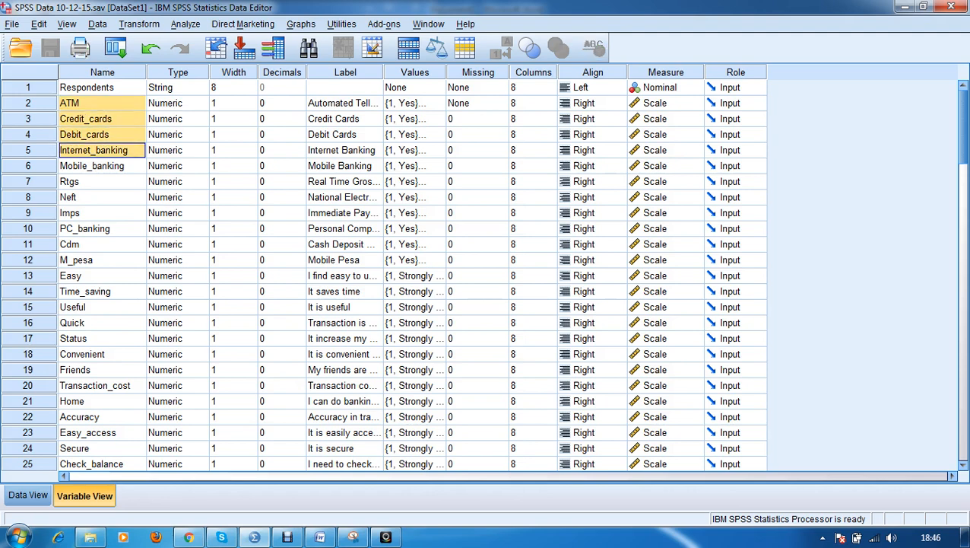
key("shift+Up")
key("shift+Up")
key("shift+Up")
key("shift+Down")
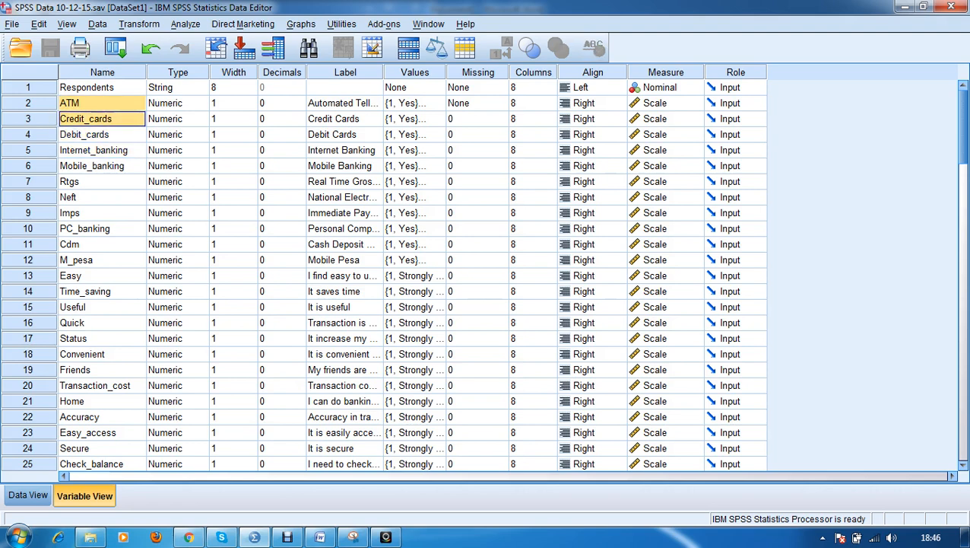
key("shift+Down")
key("shift+Down")
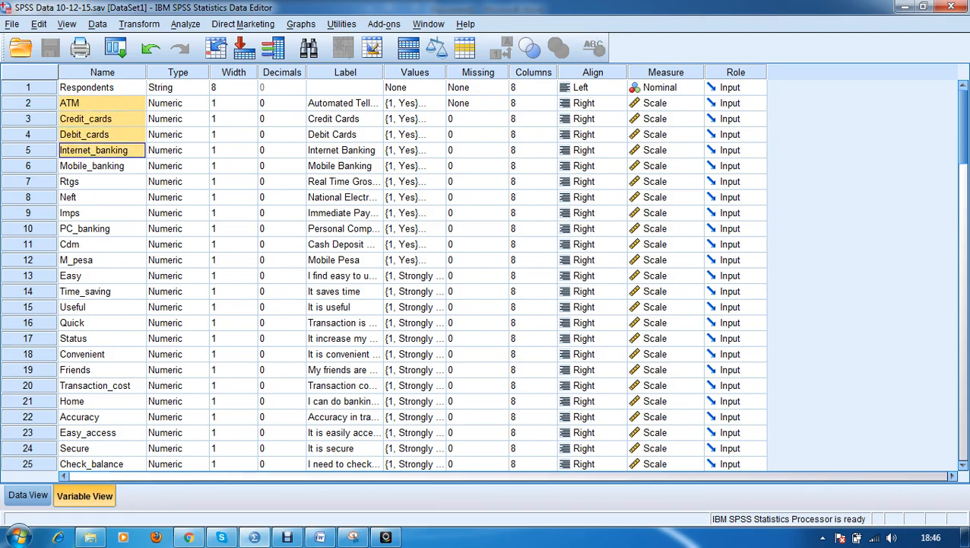
key("shift+Down")
key("shift+Down")
key("shift+Down")
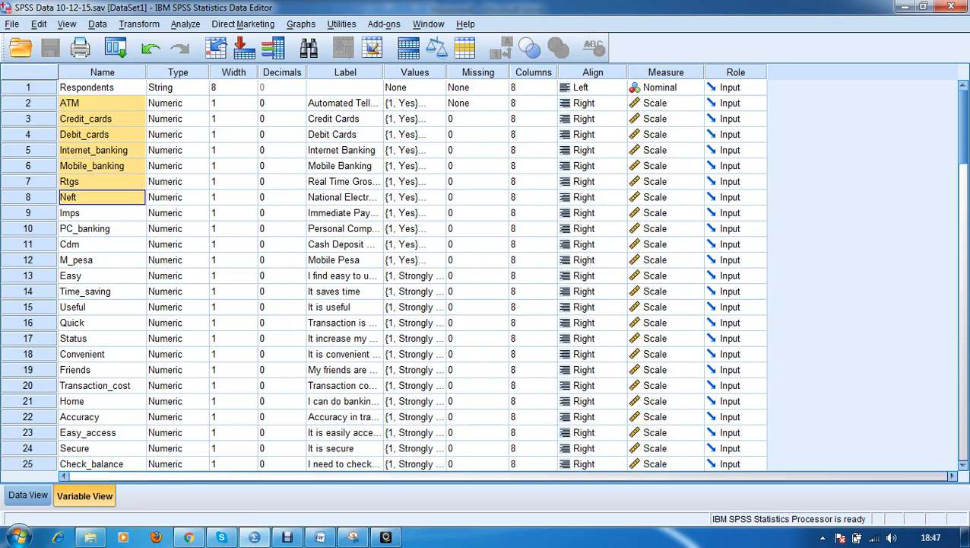
key("shift+Down")
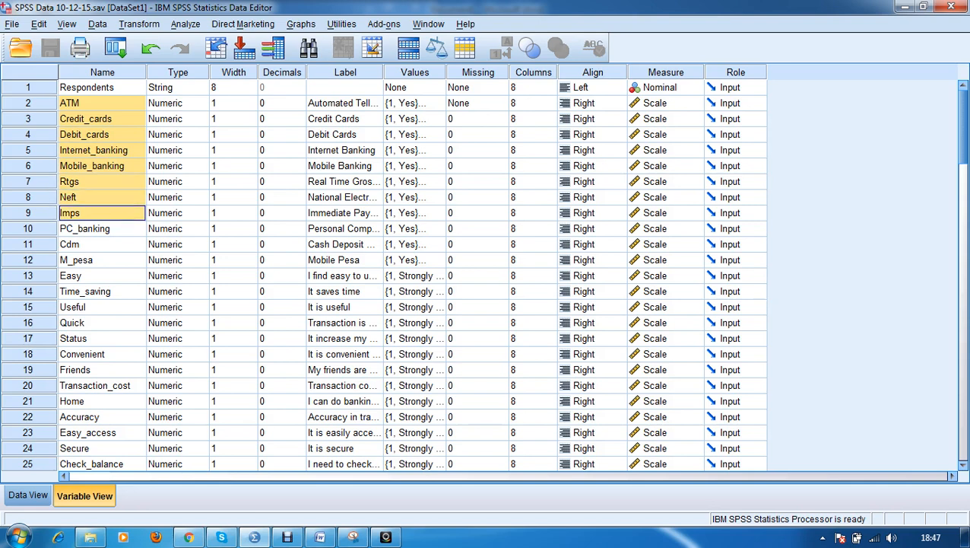
key("shift+Down")
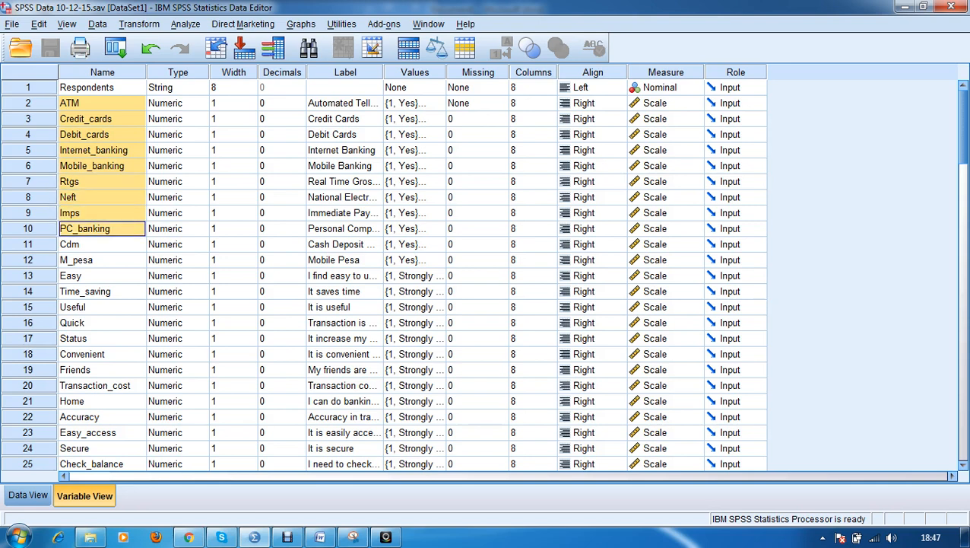
key("shift+Down")
key("shift+Down")
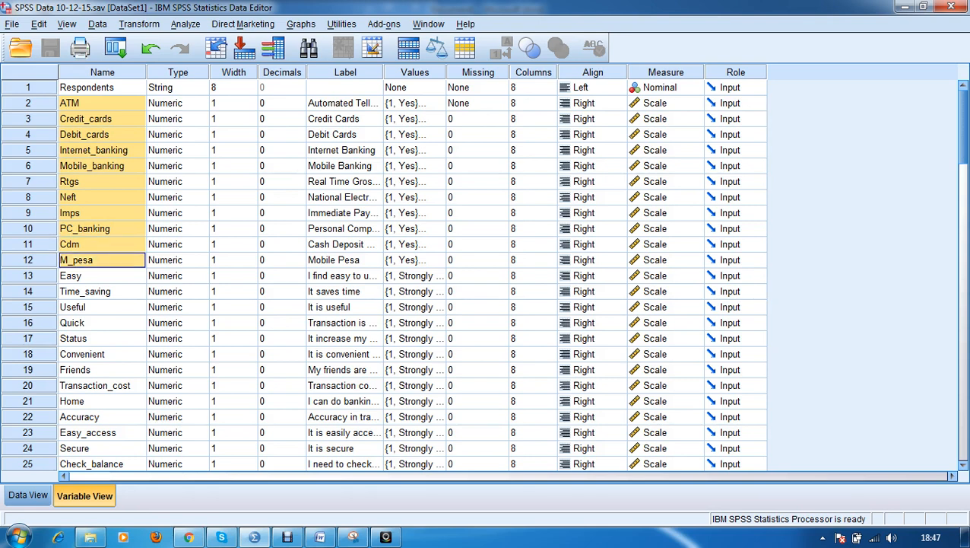
Extend the highlighted variable names through the opinion statements from Easy to Home
key("shift+Down")
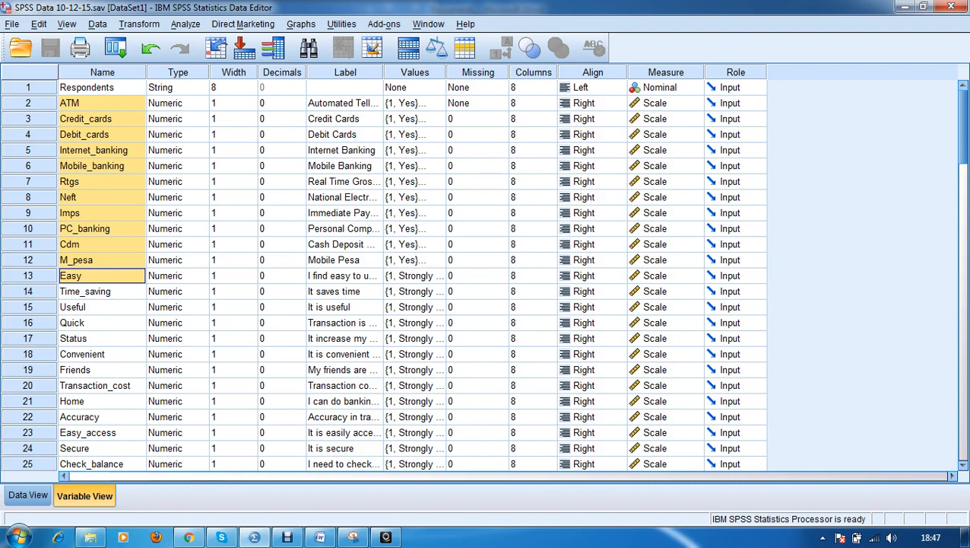
key("shift+Down")
key("shift+Down")
key("shift+Down")
key("shift+Down")
key("shift+Down")
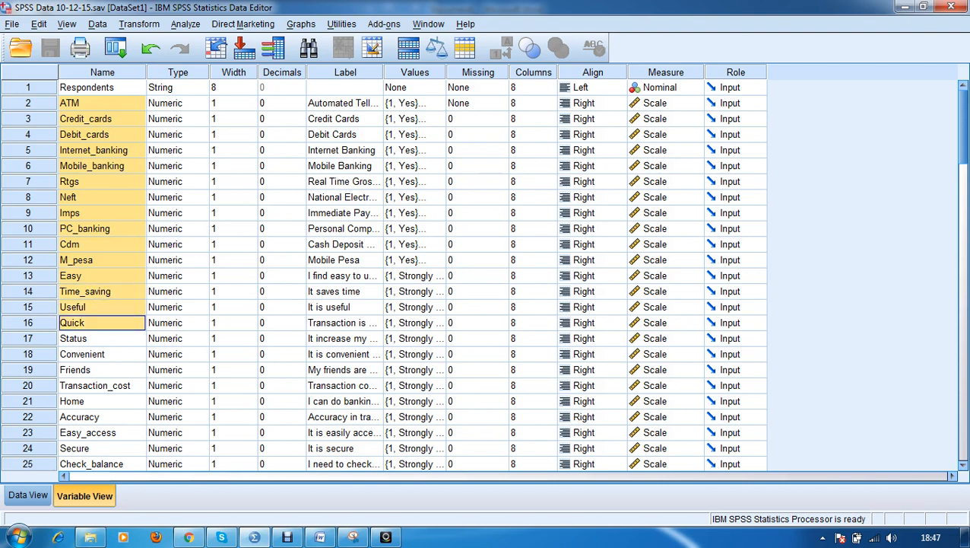
key("shift+Down")
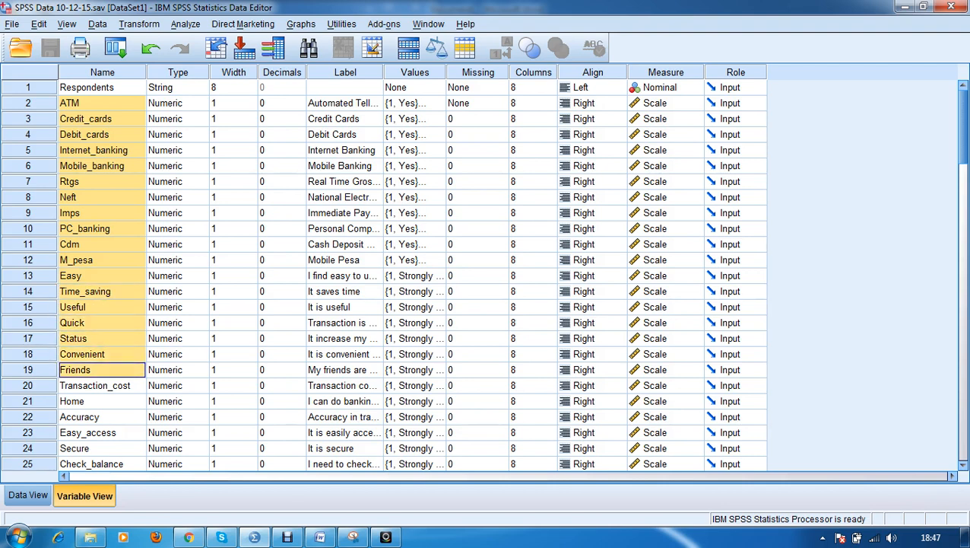
key("shift+Down")
key("shift+Down")
key("shift+Down")
key("shift+Down")
key("shift+Down")
key("shift+Down")
key("shift+Down")
key("shift+Down")
key("shift+Down")
key("shift+Down")
key("shift+Down")
key("shift+Down")
key("shift+Down")
key("shift+Down")
key("shift+Down")
key("shift+Down")
key("shift+Down")
key("shift+Down")
key("shift+Down")
key("shift+Down")
key("shift+Down")
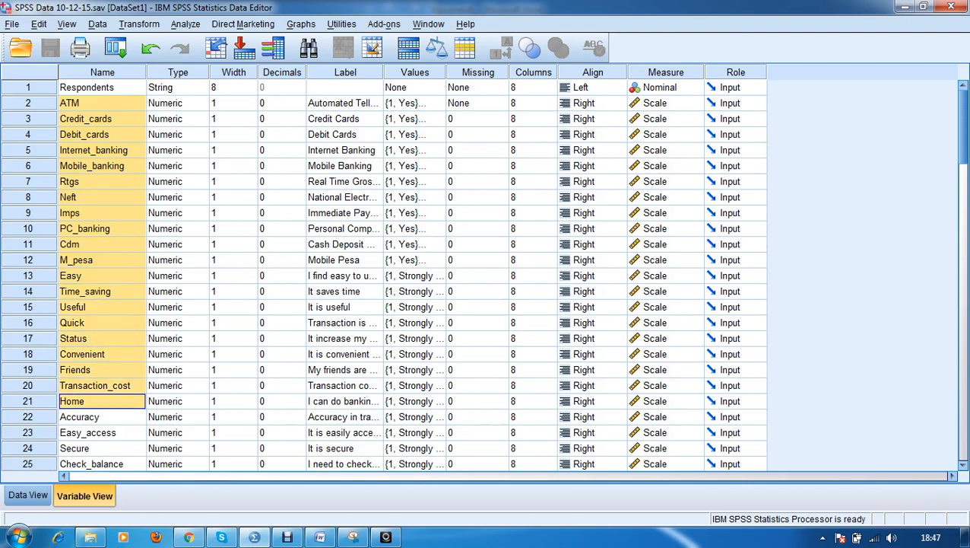
Examine the names of the remaining opinion statement variables from Accuracy down to Internet_Speed
key("Down")
key("Down")
key("Down")
key("Down")
key("Down")
key("Down")
key("Down")
key("Down")
key("Down")
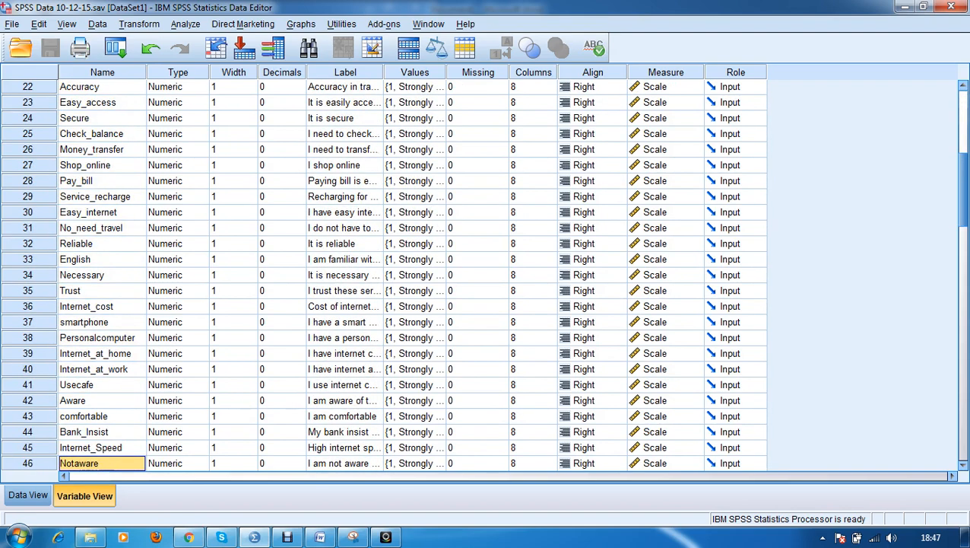
key("Up")
key("Up")
key("Up")
key("Up")
key("Up")
key("Up")
key("Up")
key("Up")
key("Up")
key("Up")
key("Up")
key("Up")
key("Up")
key("Up")
key("Up")
key("Up")
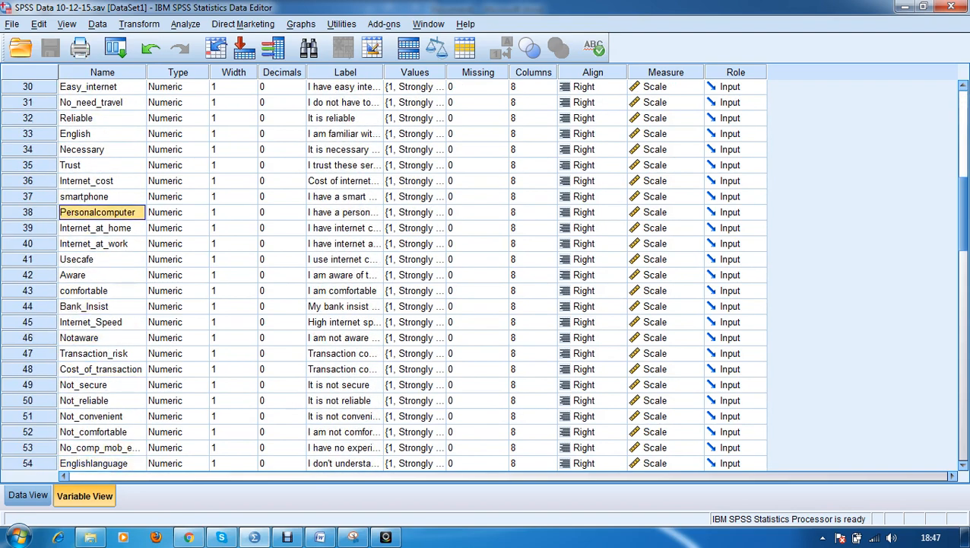
key("Down")
key("Down")
key("Down")
key("Down")
key("Down")
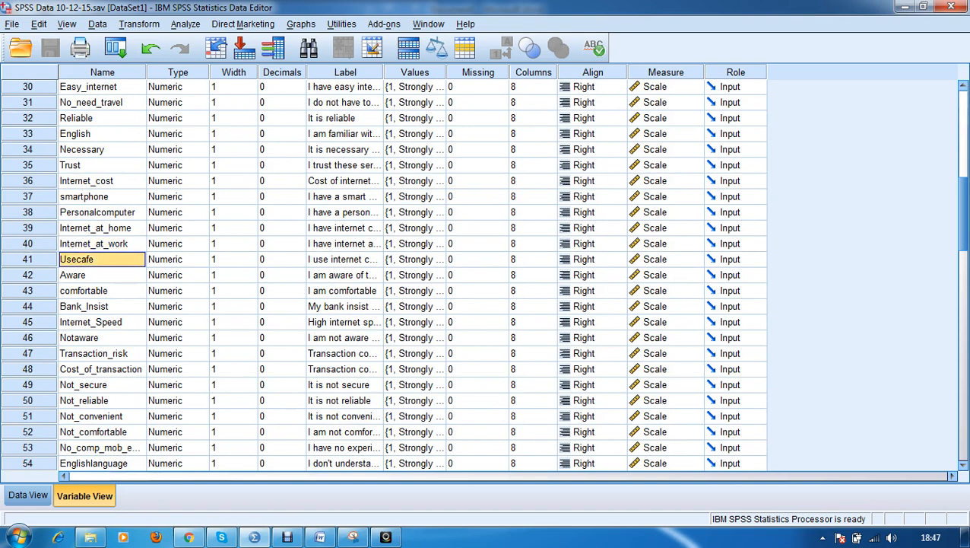
key("Up")
key("Up")
key("Up")
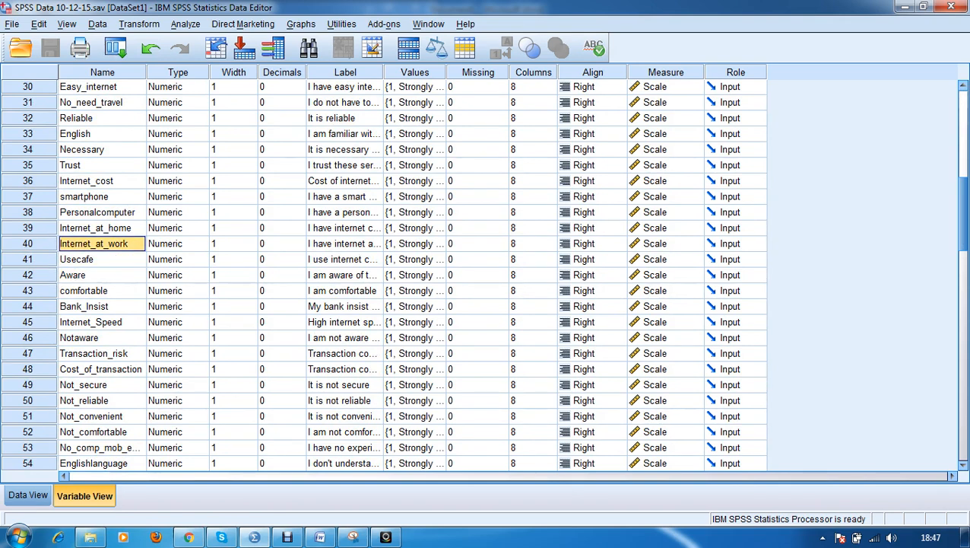
key("Down")
key("Down")
key("Down")
key("Down")
key("Down")
key("Down")
key("Down")
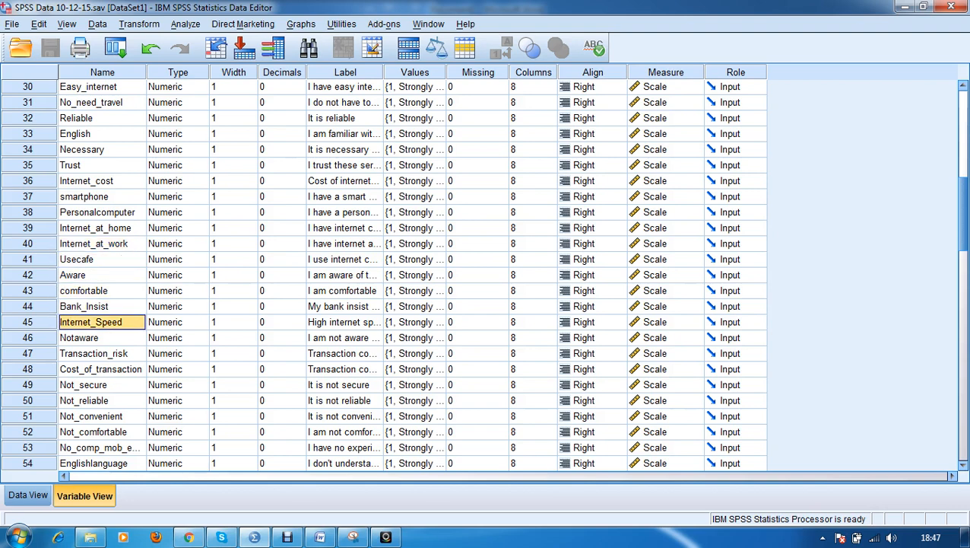
Highlight the names of the reasons-against variables from Notaware through Englishlanguage
key("Up")
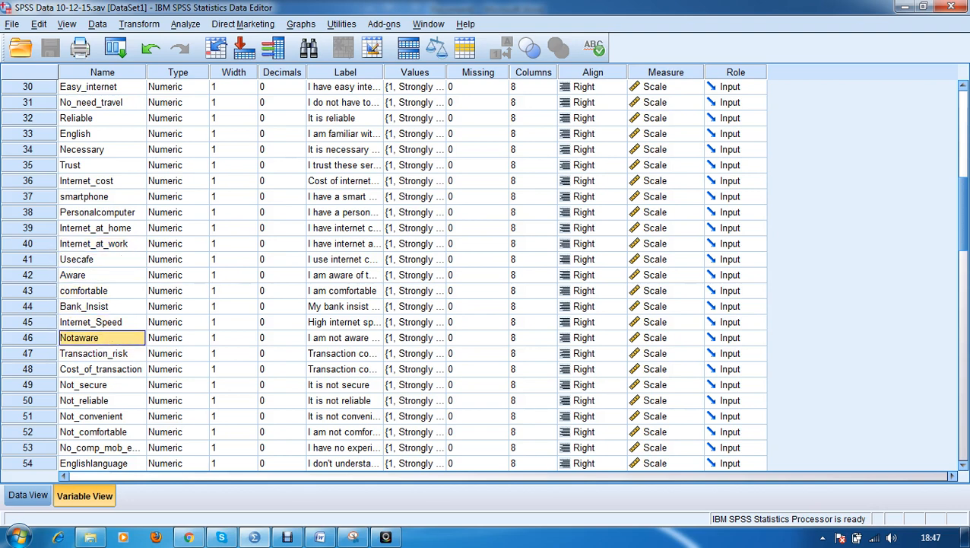
key("shift+Down")
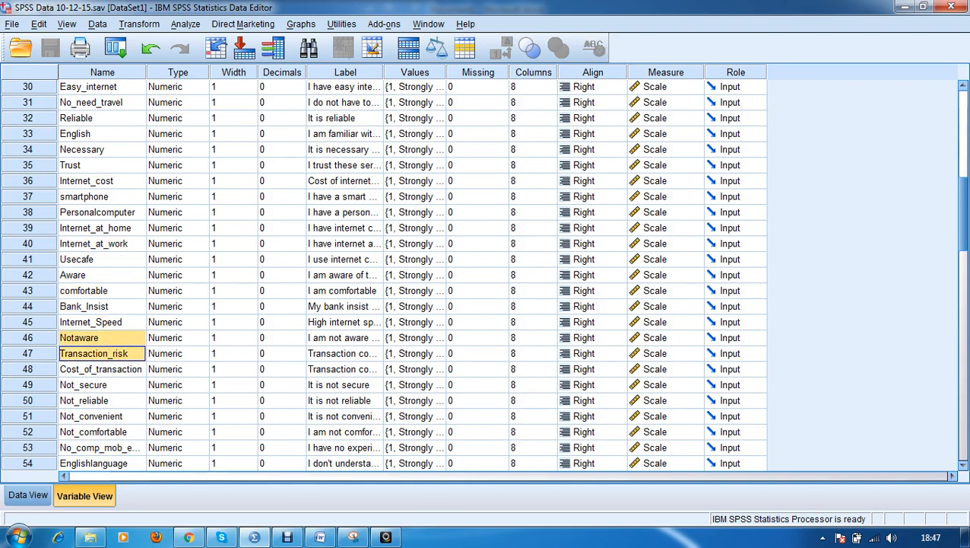
key("shift+Down")
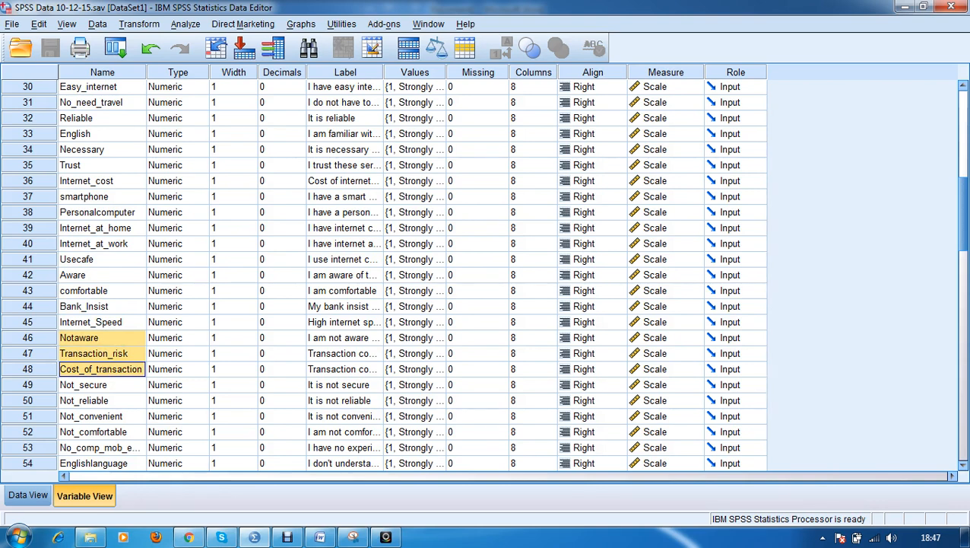
key("shift+Down")
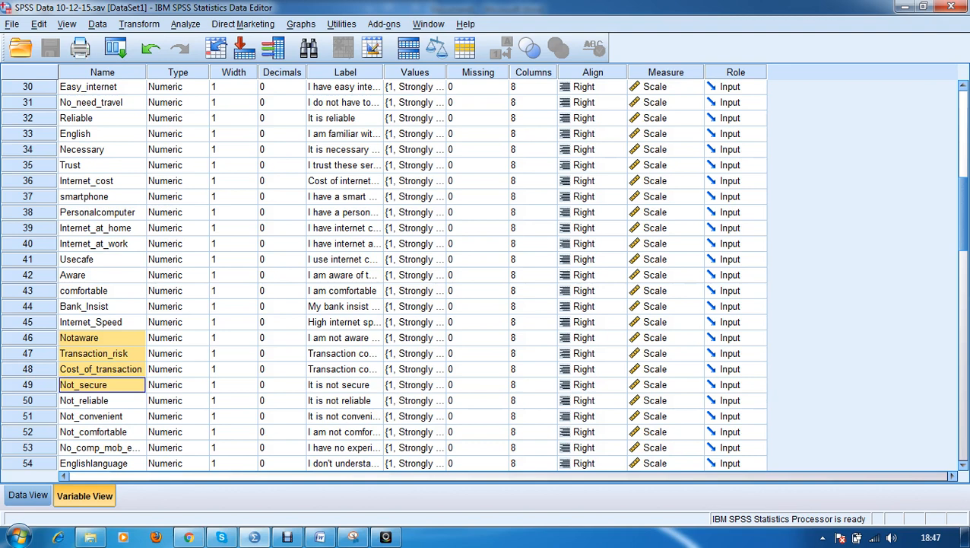
key("shift+Down")
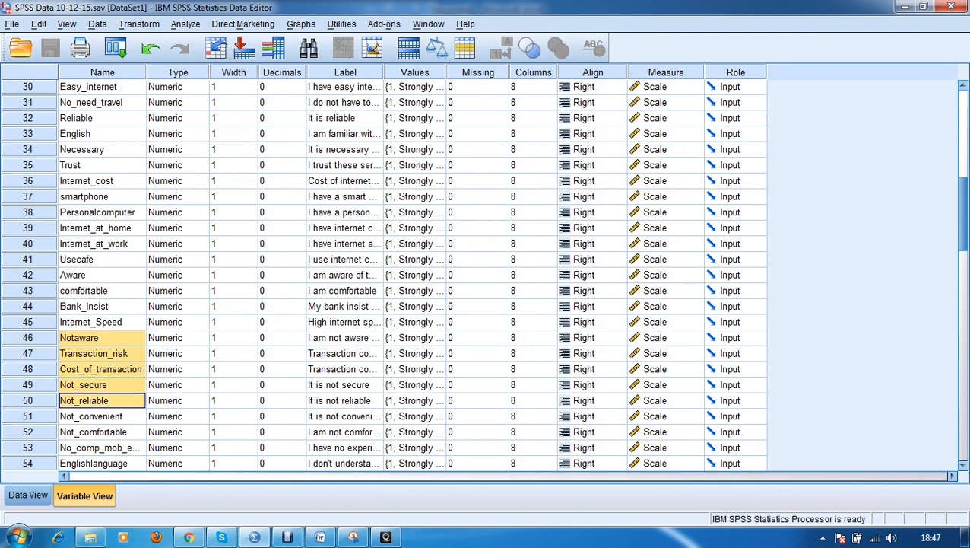
key("shift+Down")
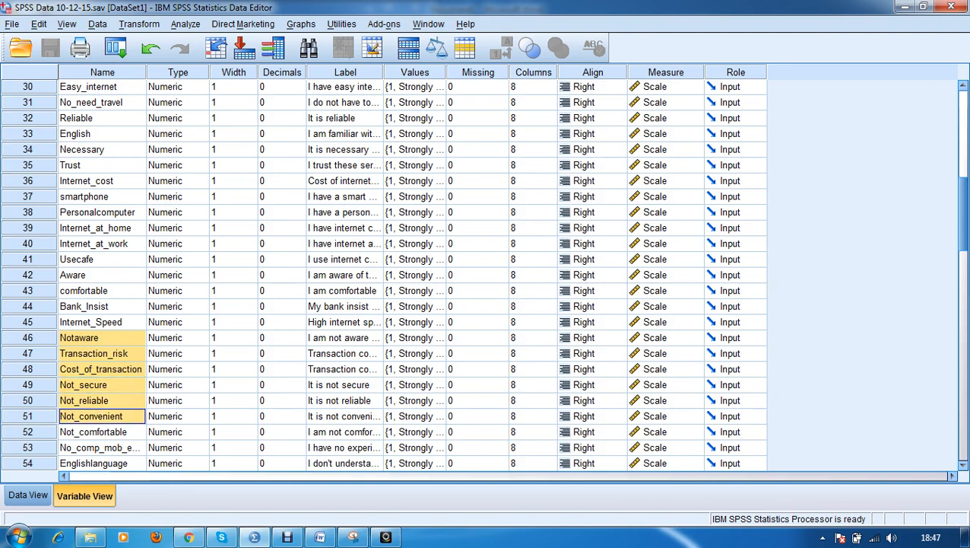
key("shift+Down")
key("shift+Down")
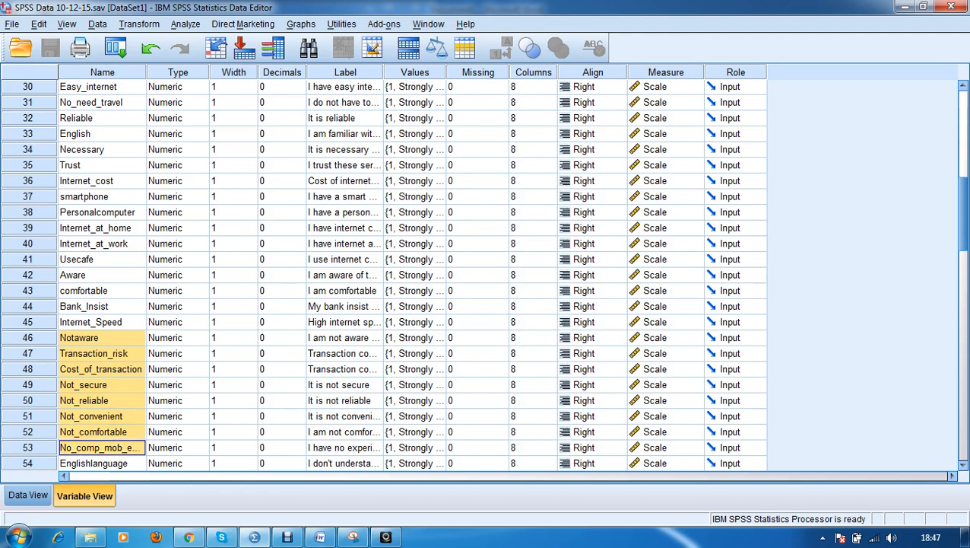
key("shift+Down")
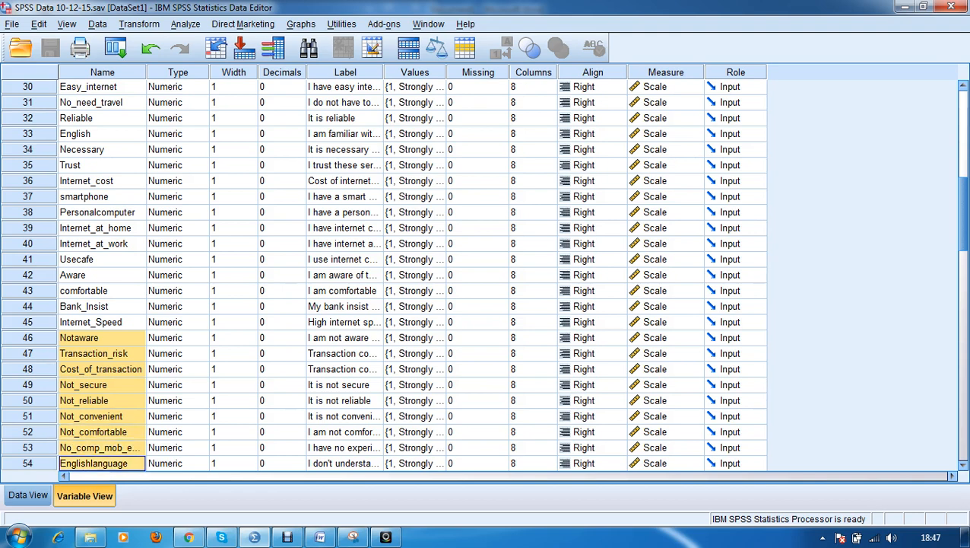
Examine the variable names from Complex through Servicecost, covering missing devices, cards and service cost
key("Down")
key("Up")
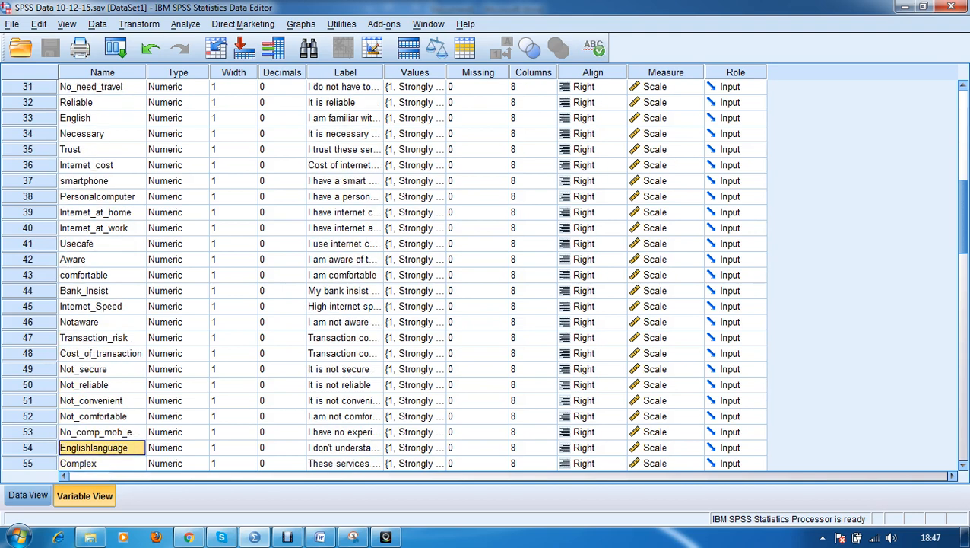
key("Down")
key("Down")
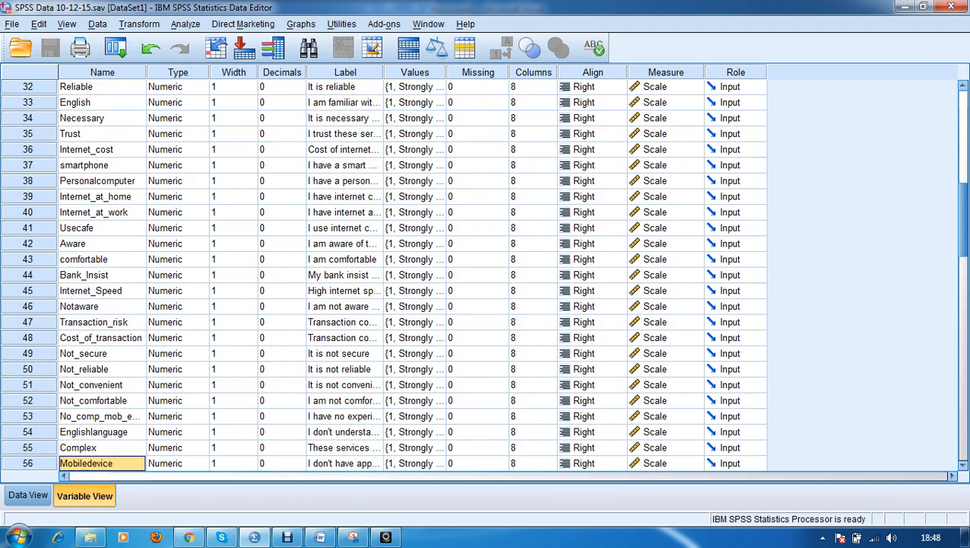
key("Up")
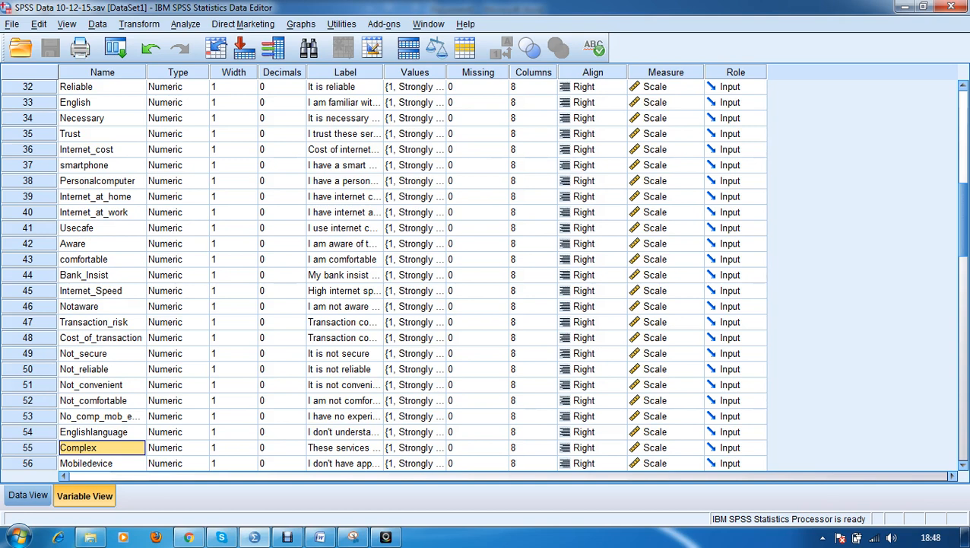
key("Down")
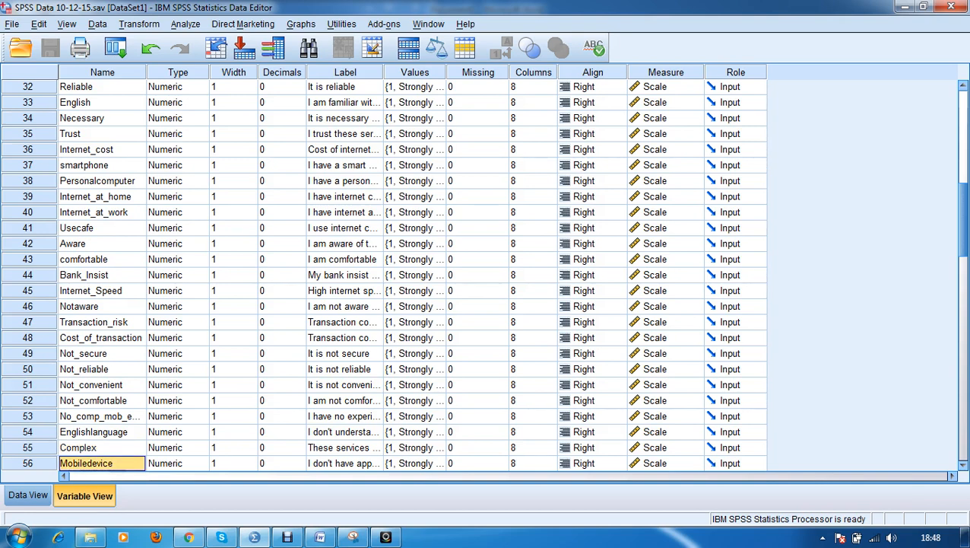
key("Down")
key("Up")
key("Down")
key("Down")
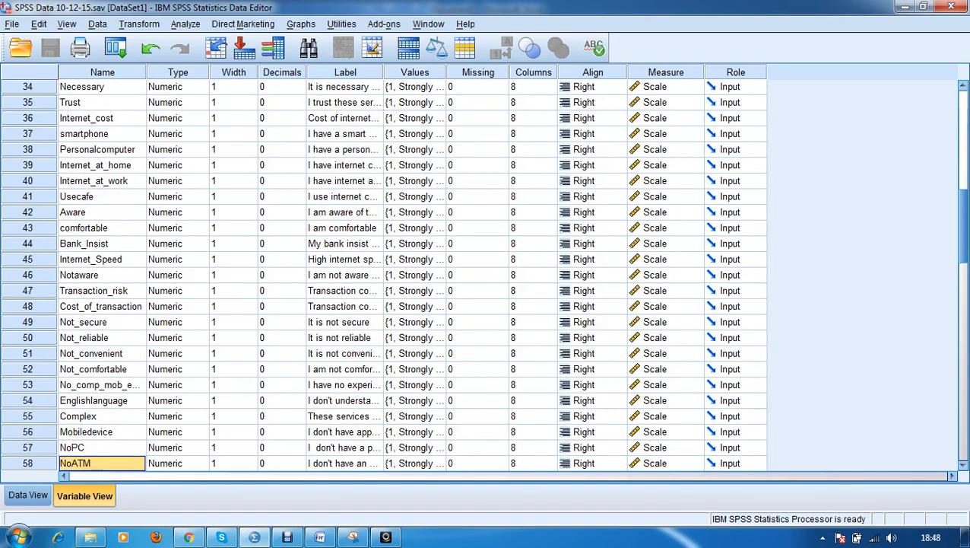
key("Up")
key("Down")
key("Down")
key("Down")
key("Down")
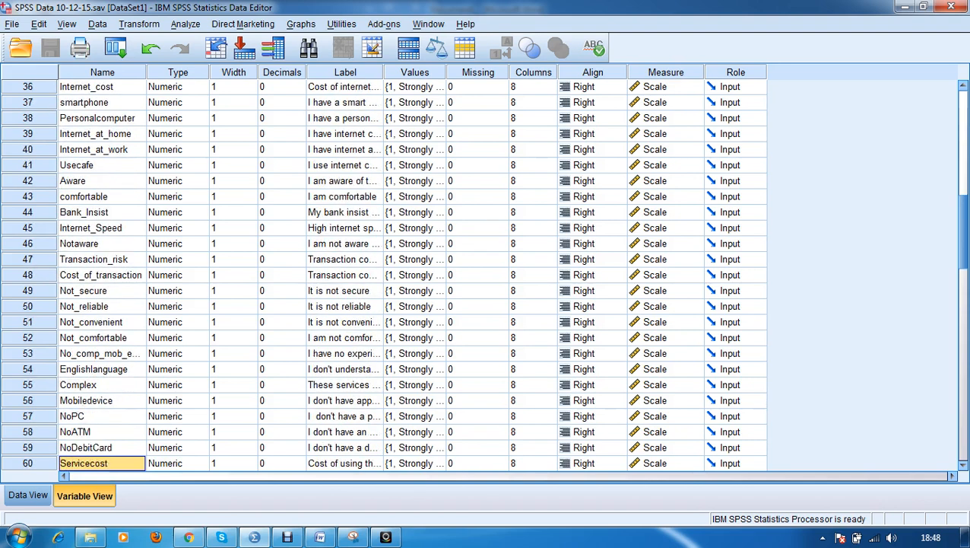
Examine the names of the risk and technology concern variables from the sensitive information item through Technologyfear
key("Up")
key("Down")
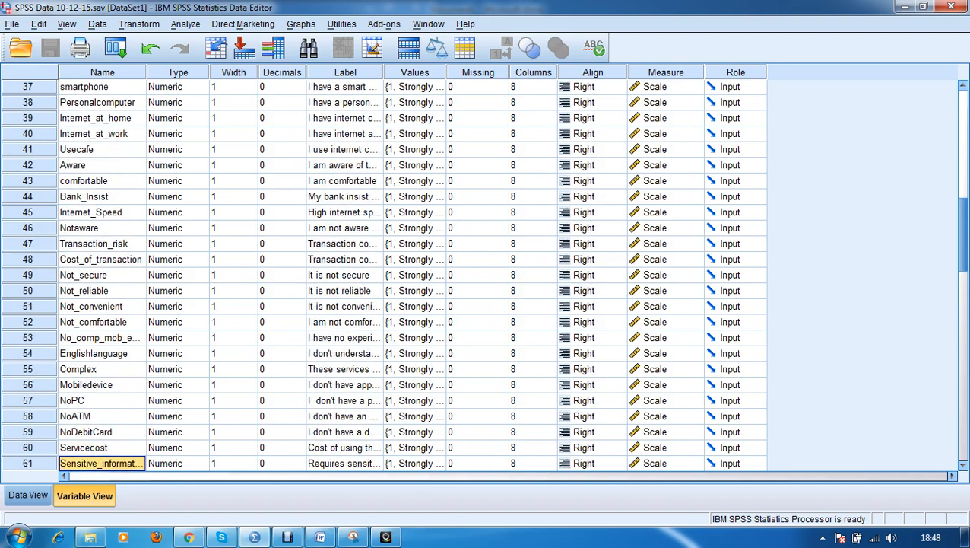
key("Down")
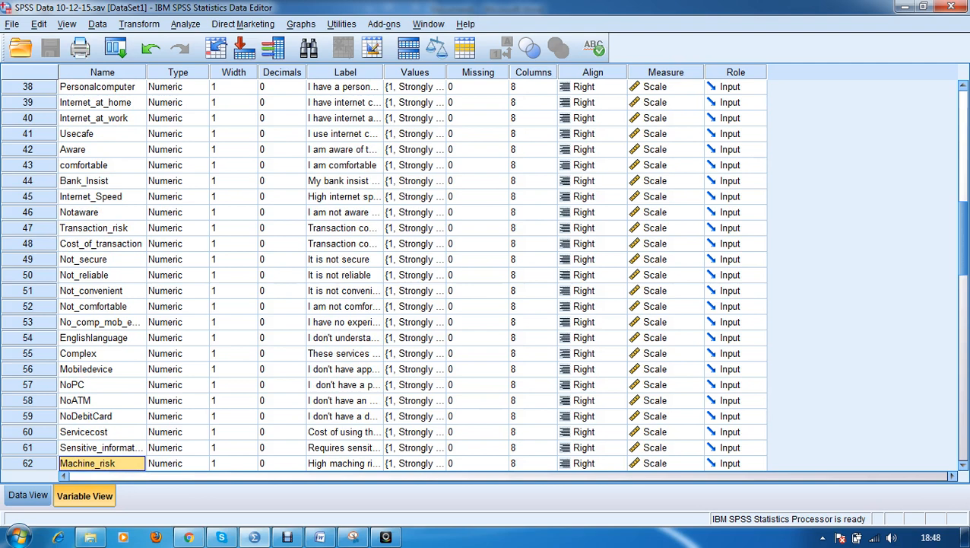
key("Down")
key("Up")
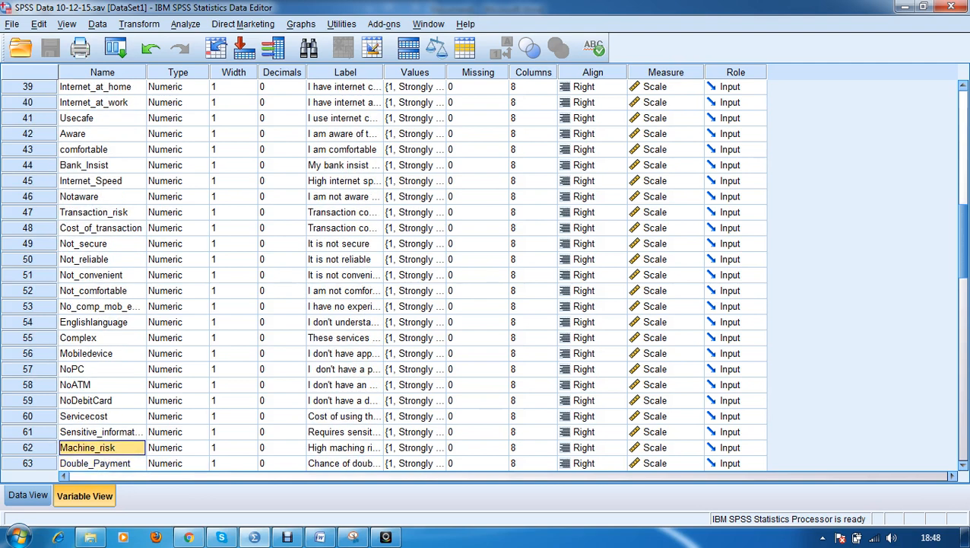
key("Down")
key("Down")
key("Up")
key("Up")
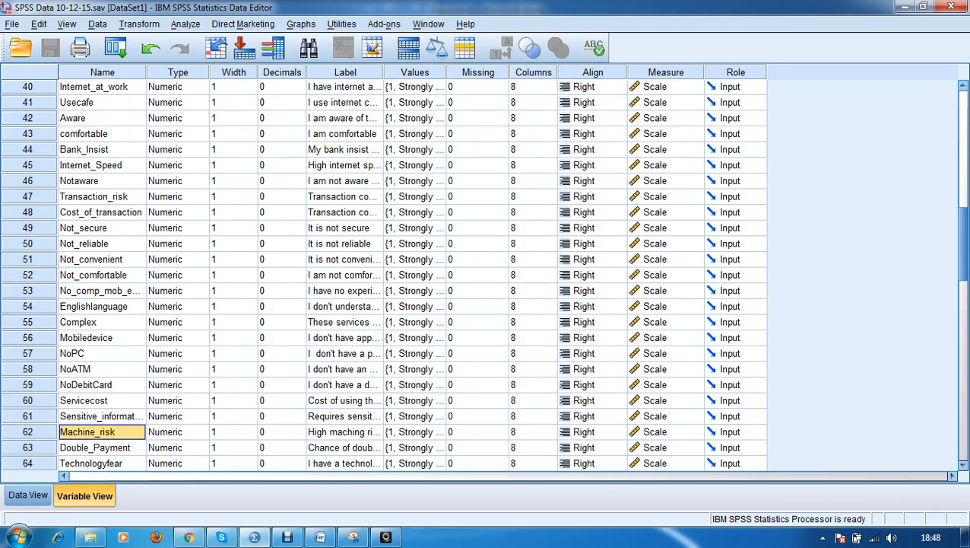
key("Down")
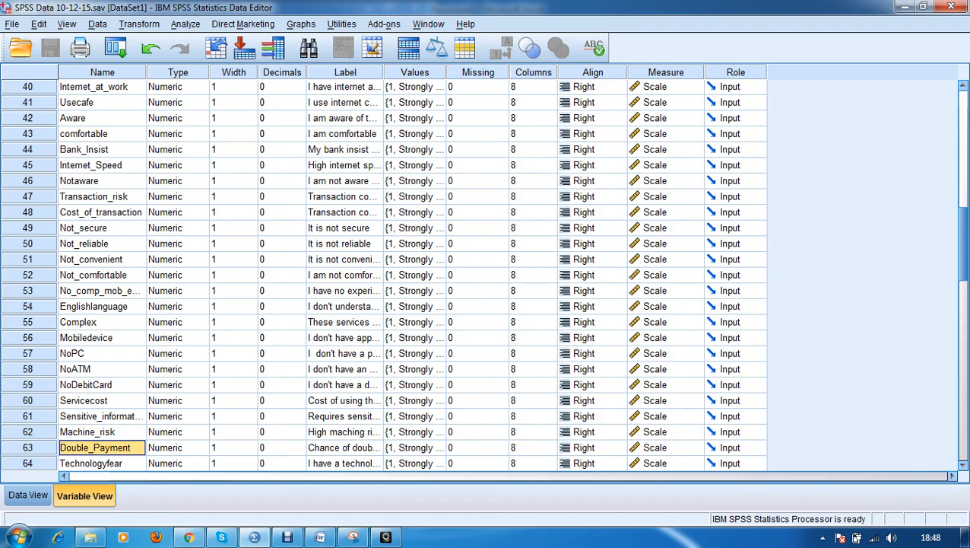
key("Down")
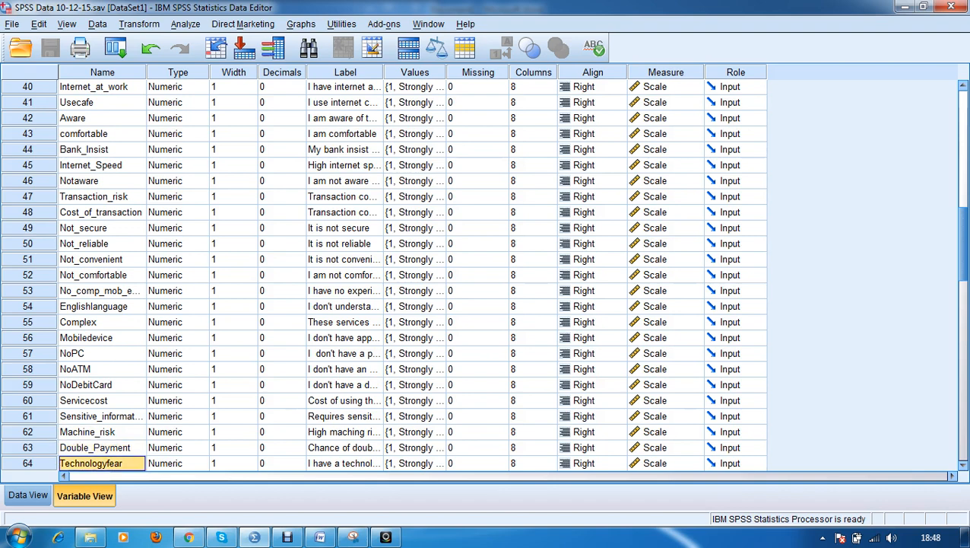
key("Down")
key("Up")
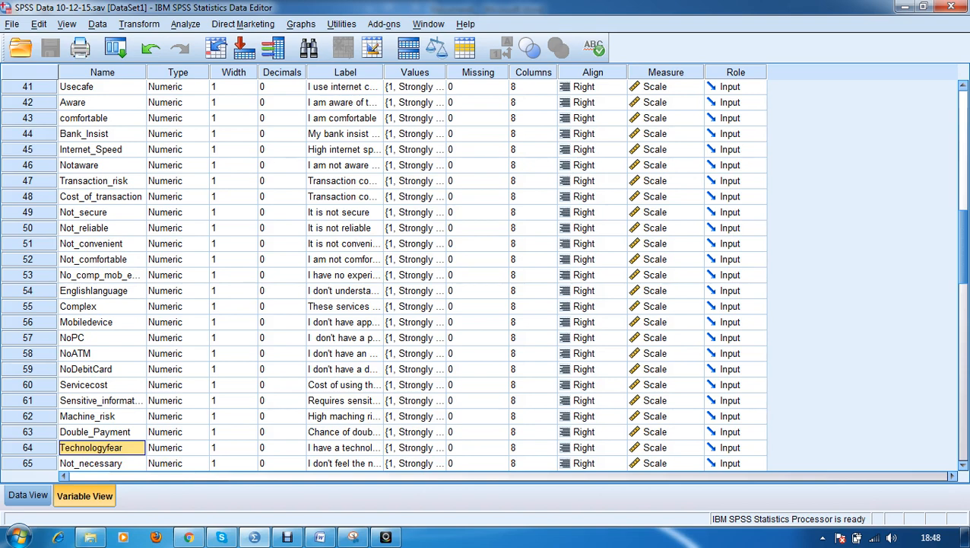
Go through the variable names from Not_necessary and Peers down to Slow_internet and support
key("Down")
key("Down")
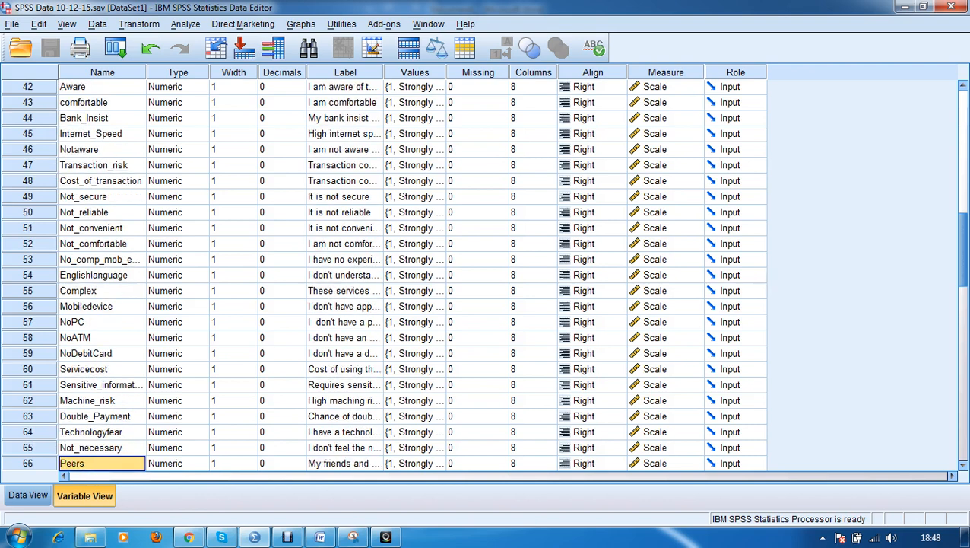
key("Up")
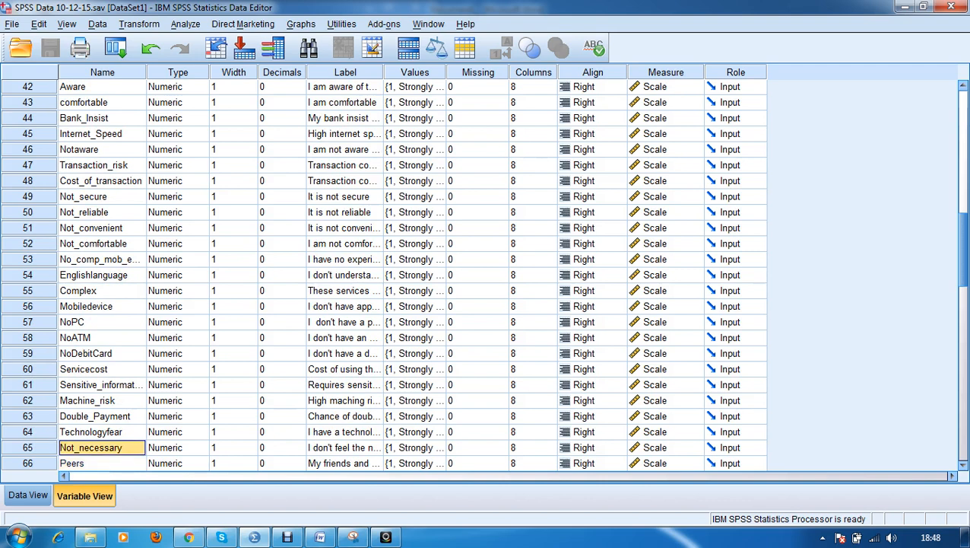
key("Down")
key("Down")
key("Up")
key("Down")
key("Up")
key("Down")
key("Down")
key("Up")
key("Down")
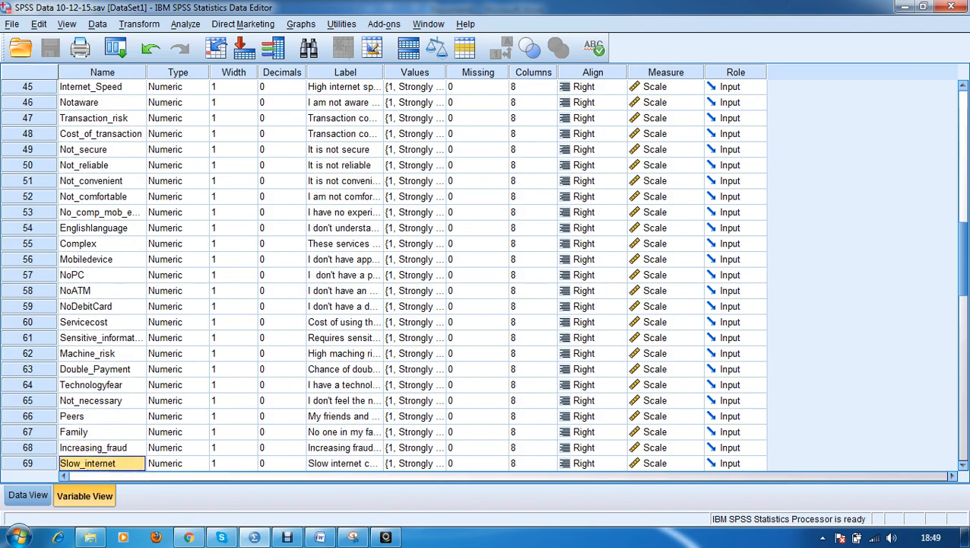
key("Up")
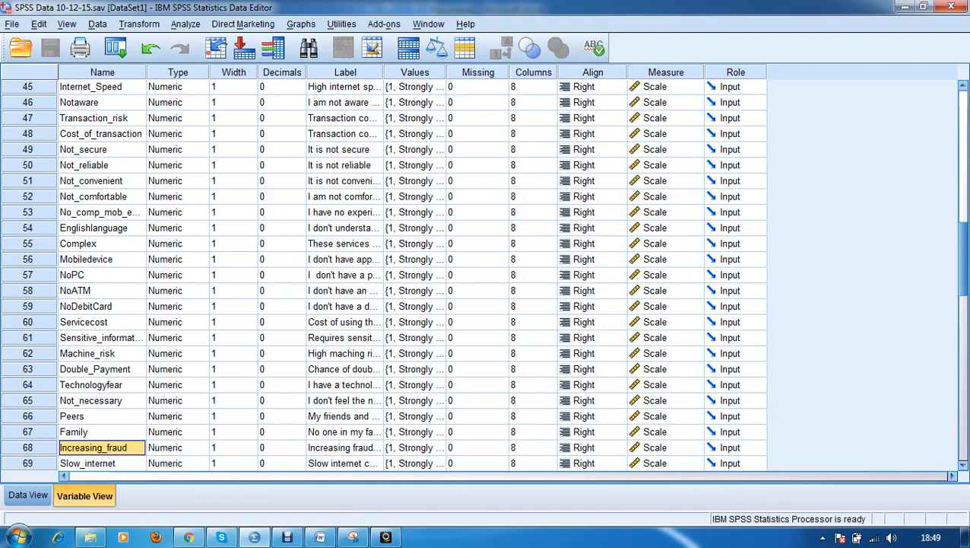
key("Down")
key("Down")
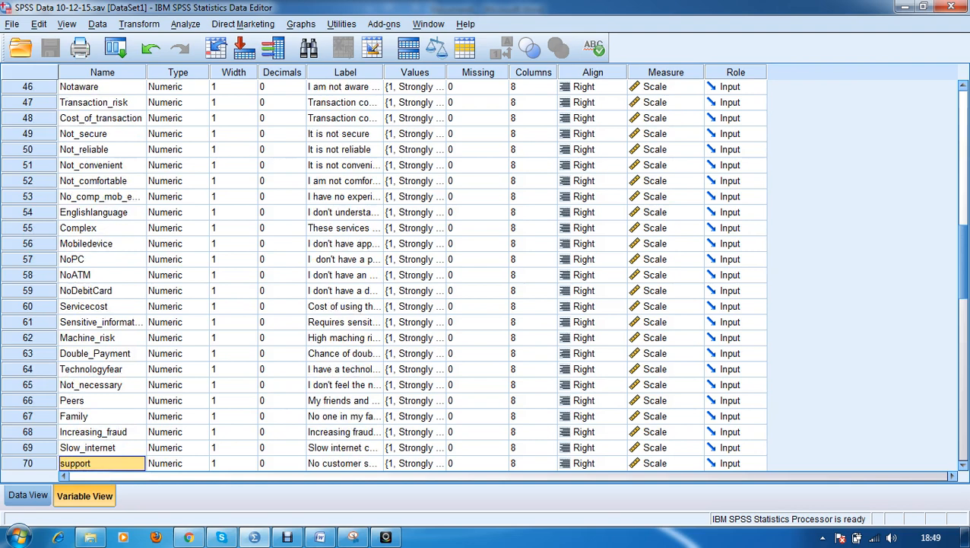
Examine the variables following support, covering human intervention, the web interface, missing information and No_internet_cafe
key("Up")
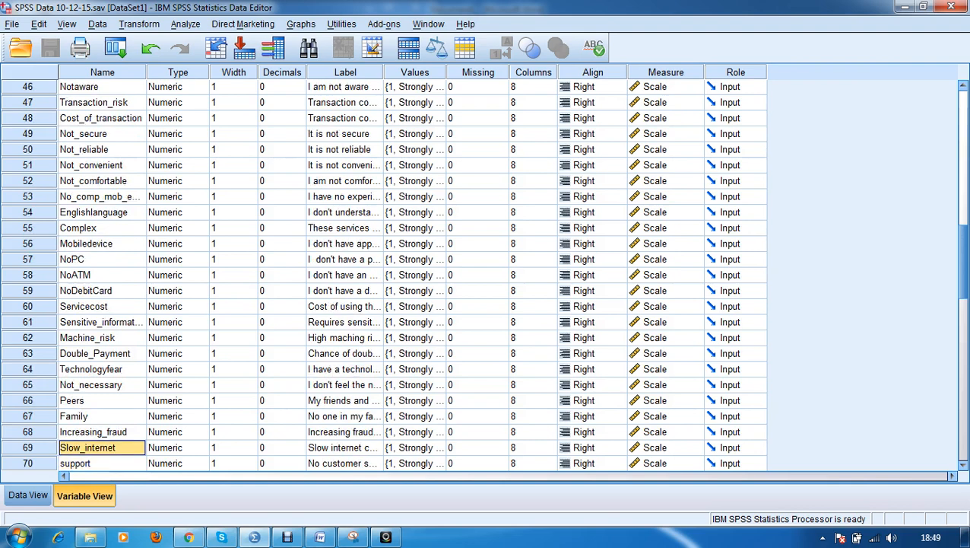
key("Down")
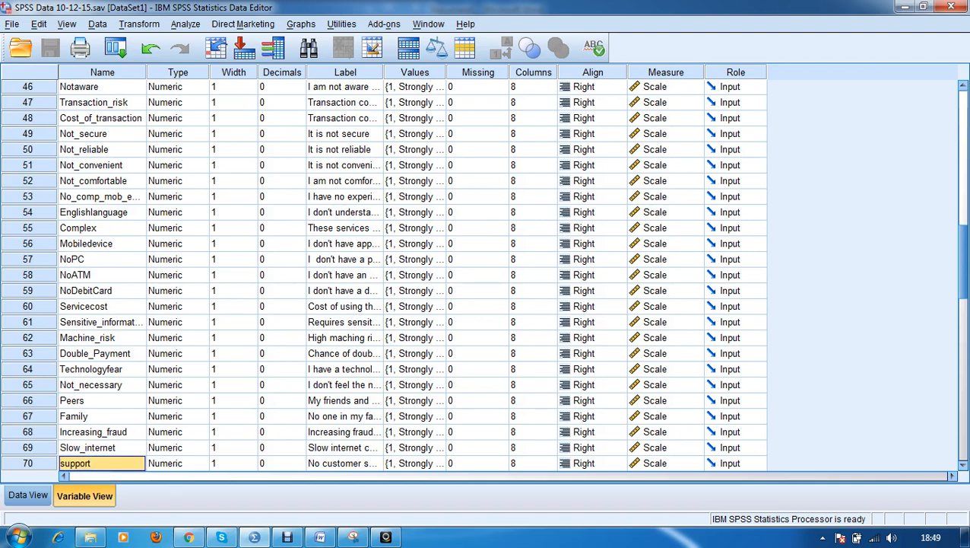
key("Down")
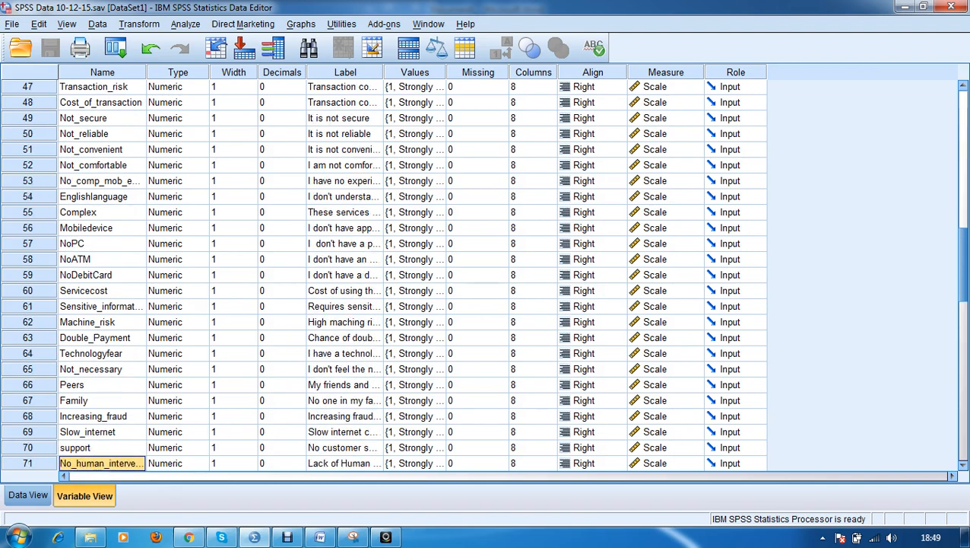
key("Up")
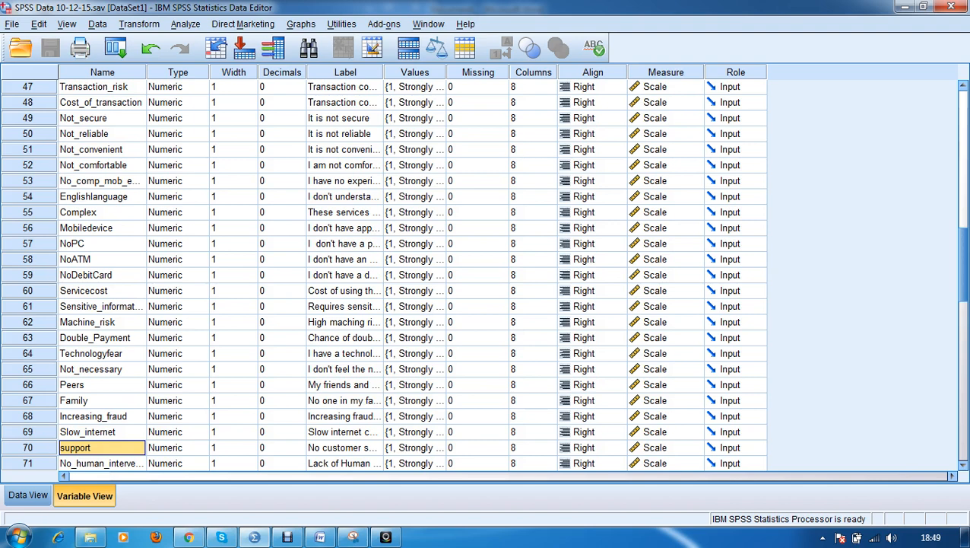
key("Down")
key("Down")
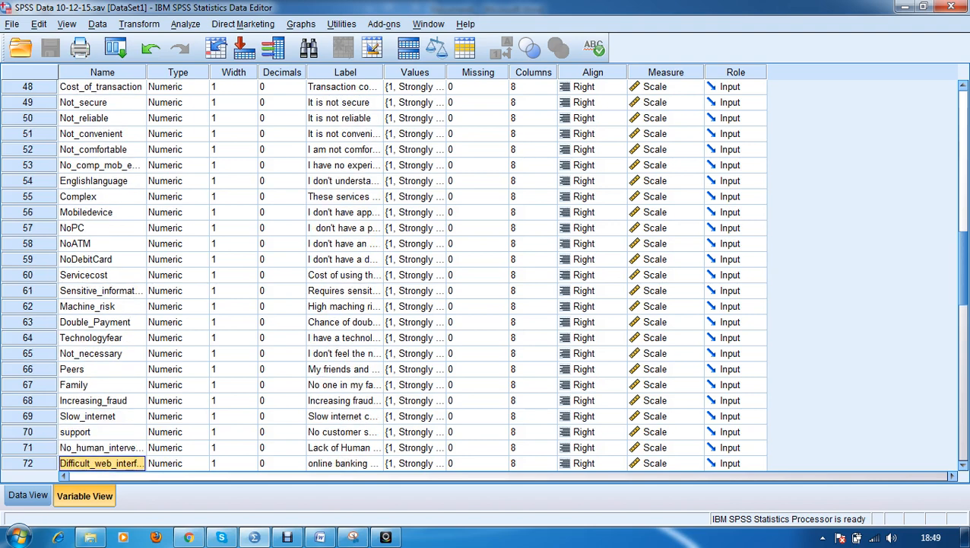
key("Up")
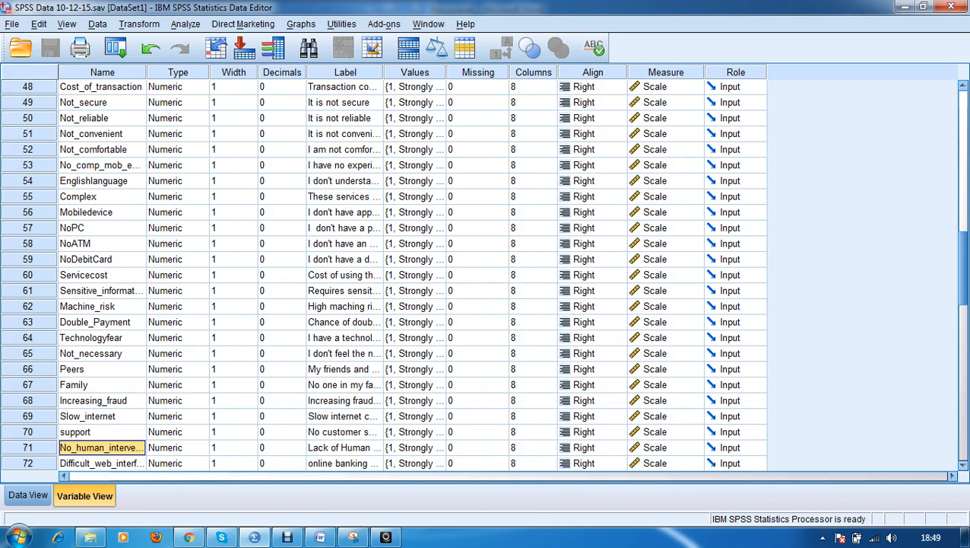
key("Down")
key("Down")
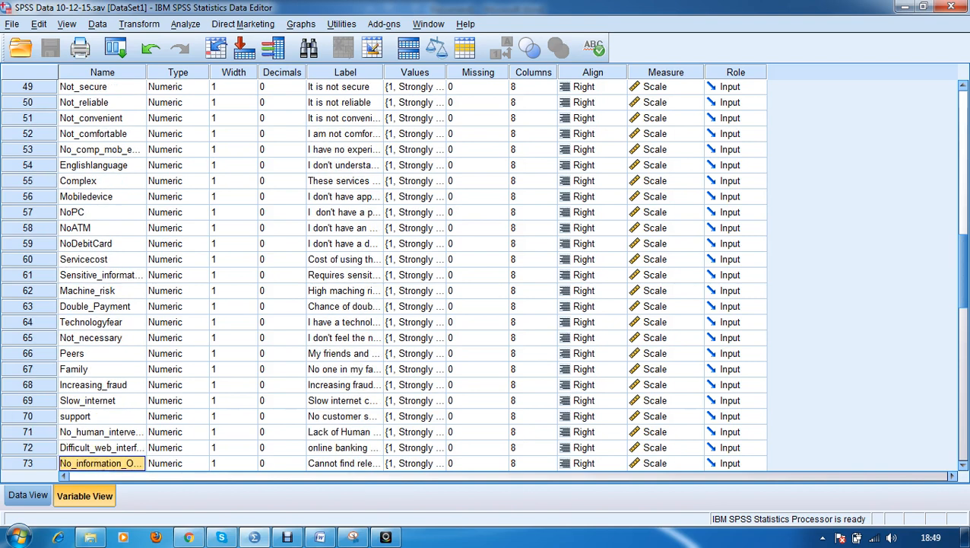
key("Down")
key("Up")
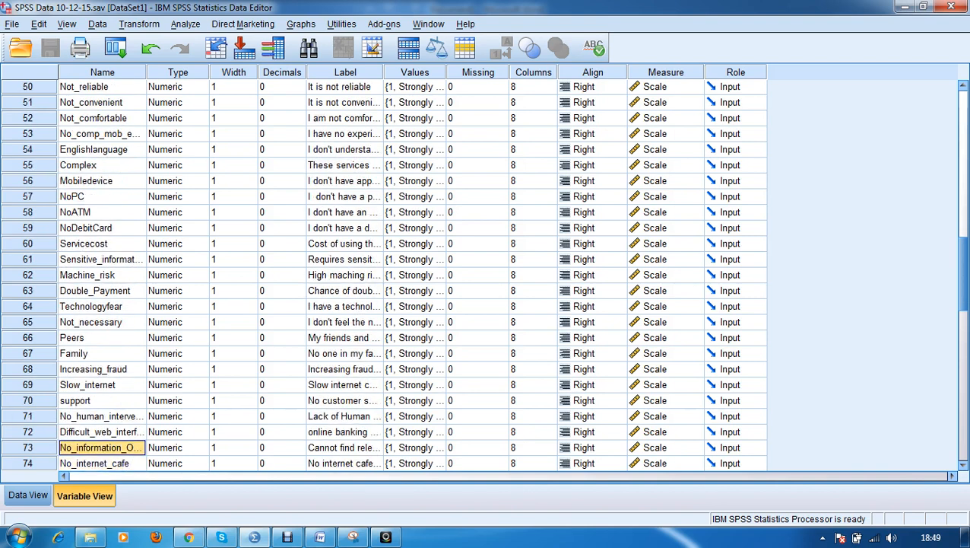
key("Up")
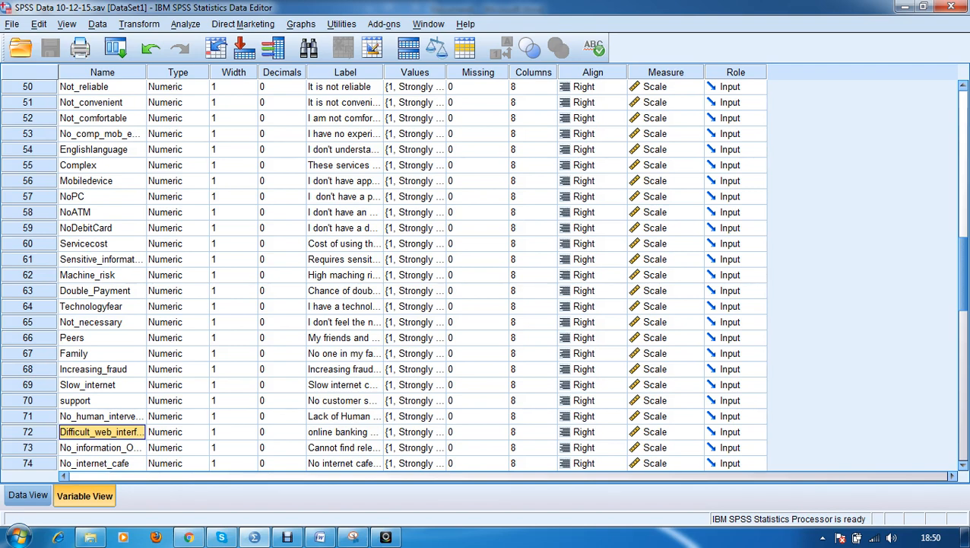
Examine the last reason-against variables, covering missing information and No_internet_cafe, up to where Age begins
key("Down")
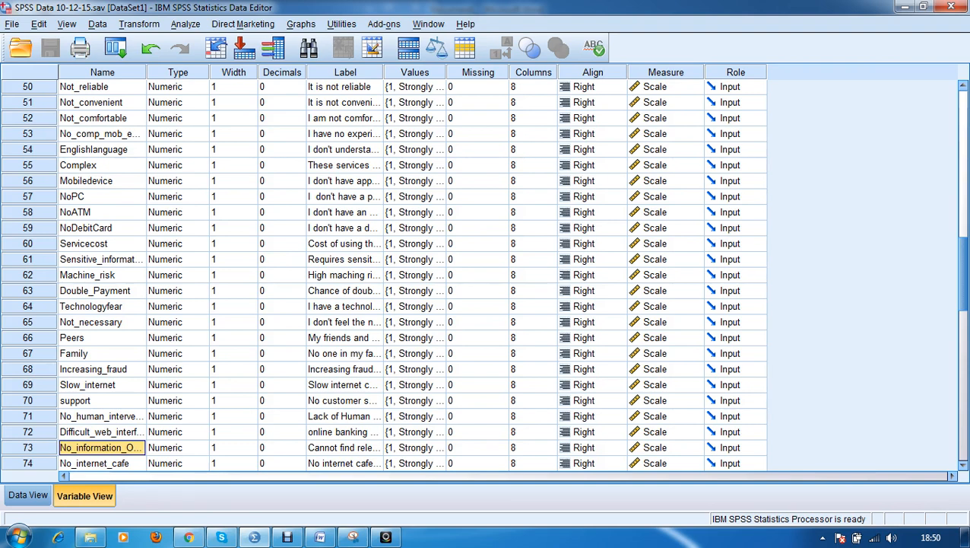
left_click(101, 464)
key("Down")
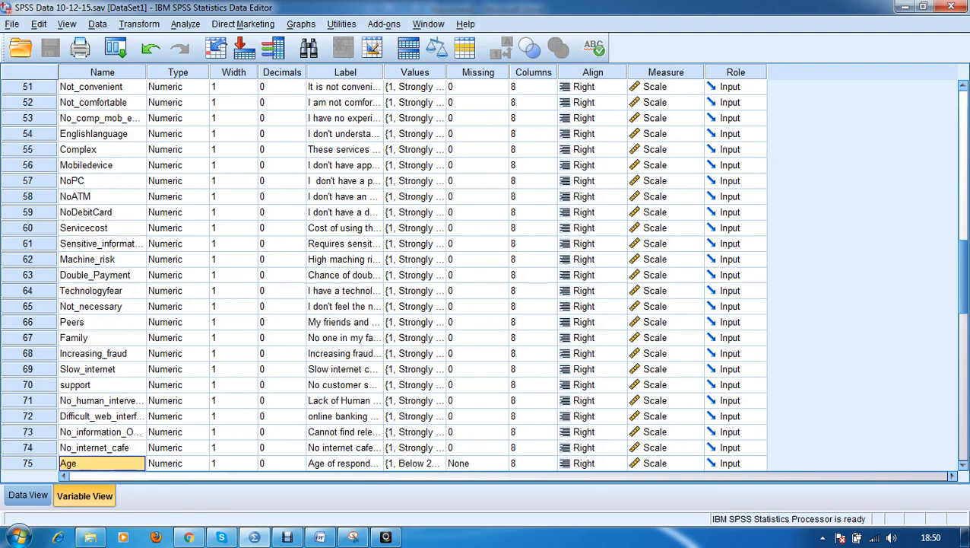
key("Up")
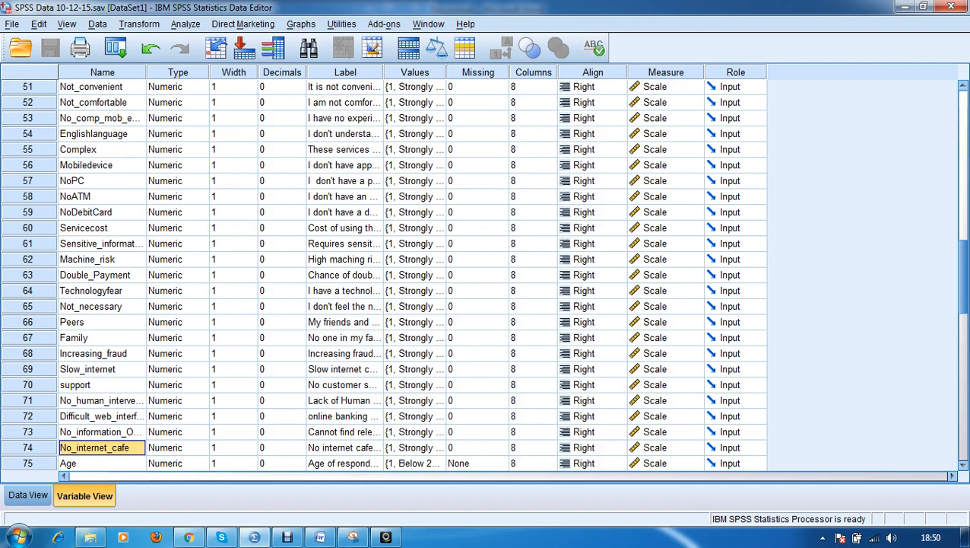
Examine the demographic variables Age and Edu that follow the reasons against using the services
key("Down")
key("Down")
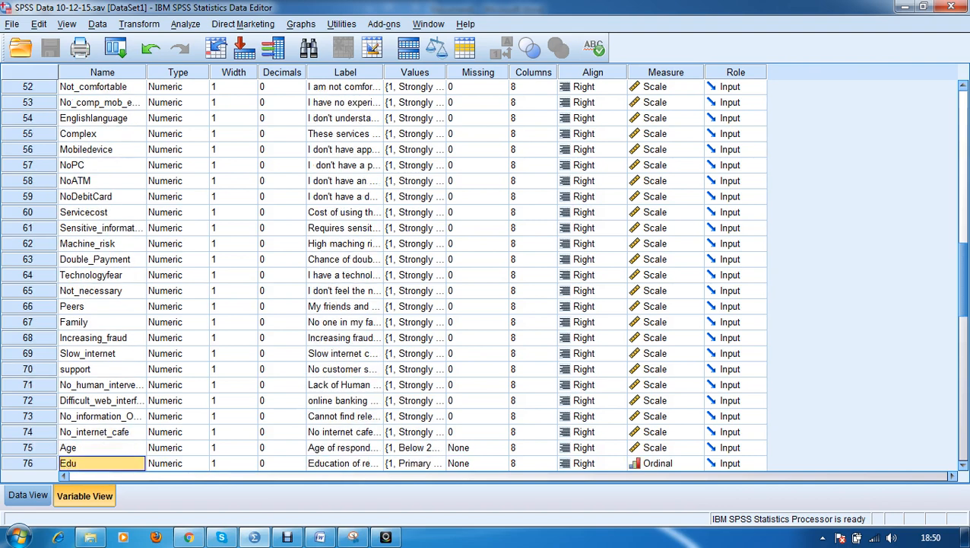
key("Up")
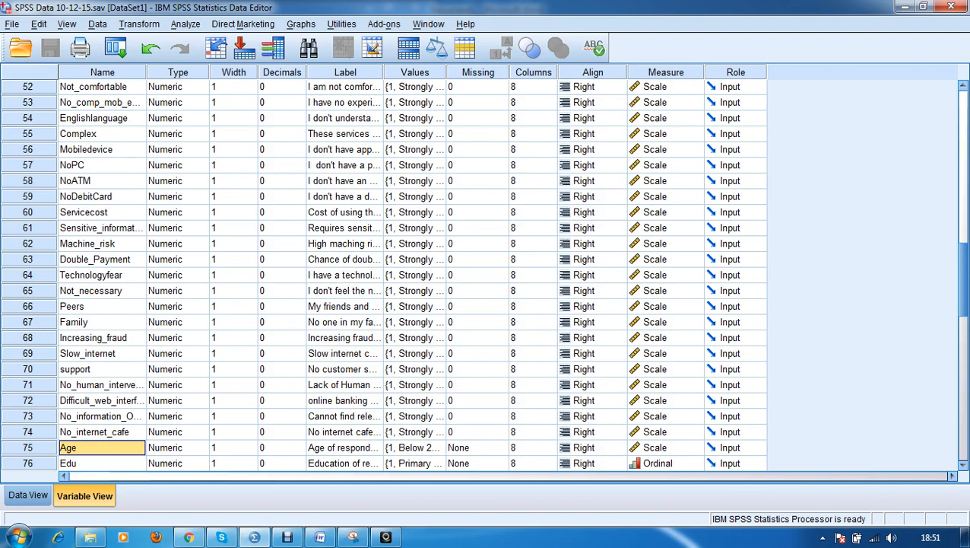
key("Down")
key("Up")
key("Down")
key("Down")
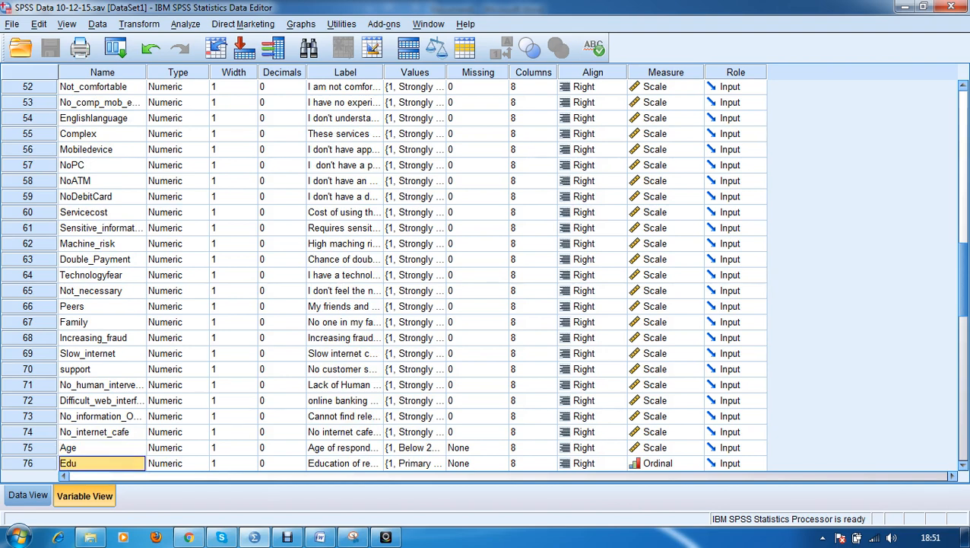
key("Up")
key("Up")
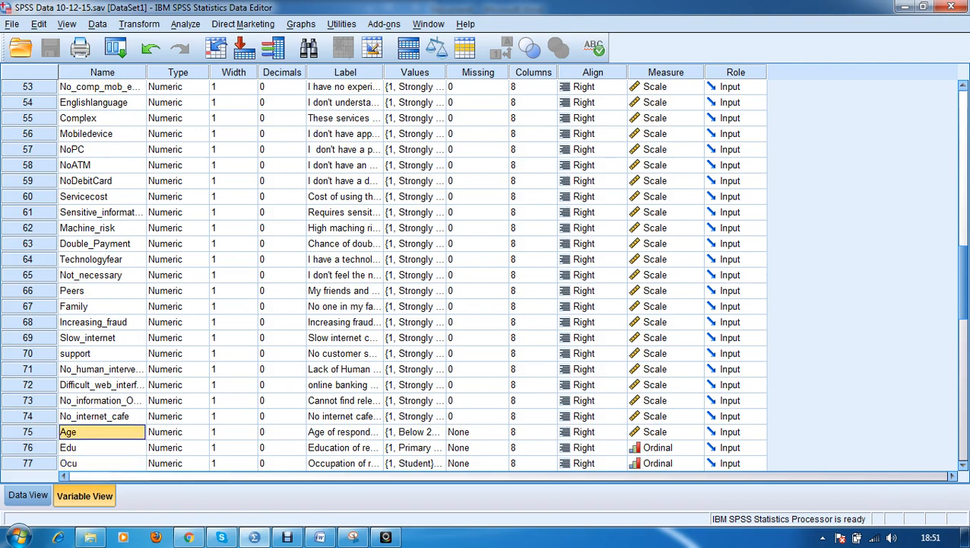
Go through the demographic variables from Edu and Ocu through Bank_Account and Type_of_Account to Gender
key("Down")
key("Down")
key("Down")
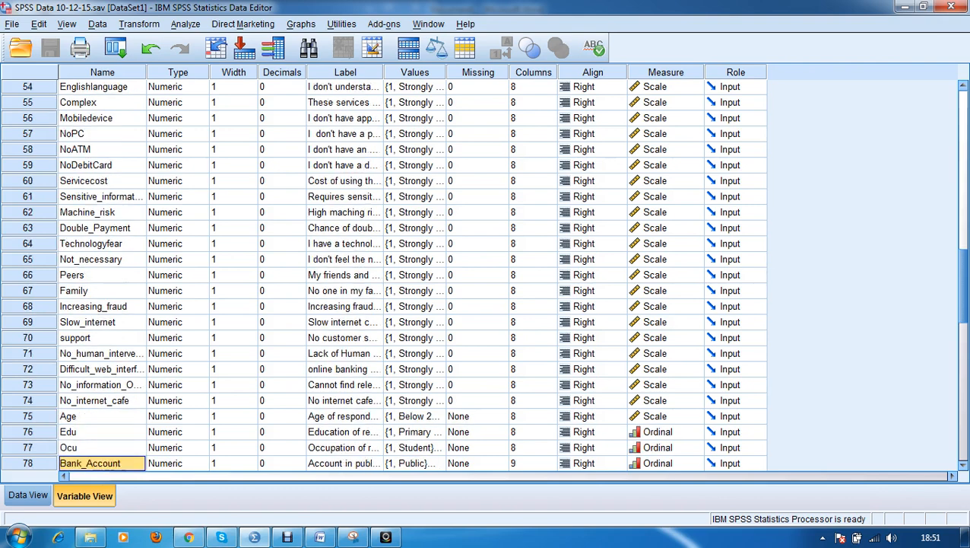
key("Down")
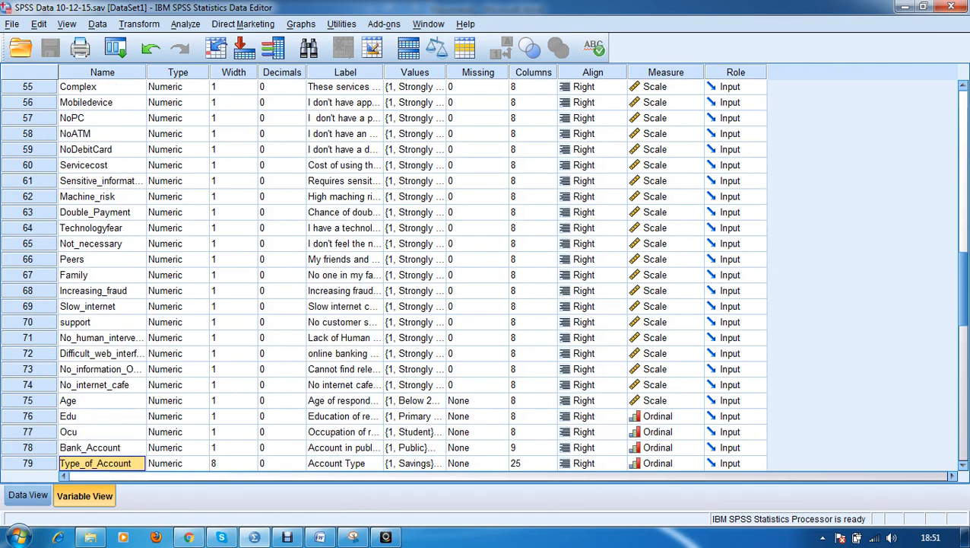
key("Down")
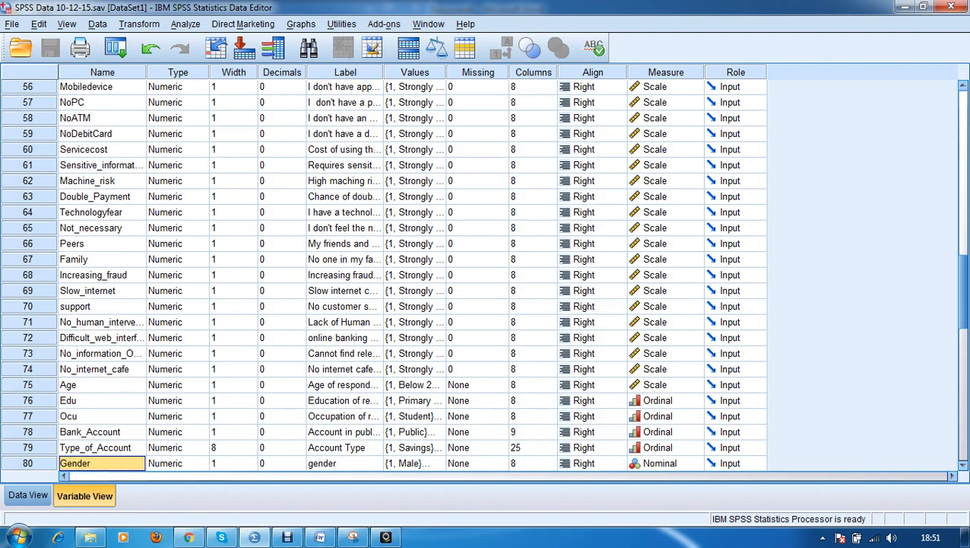
key("Down")
key("Up")
key("Up")
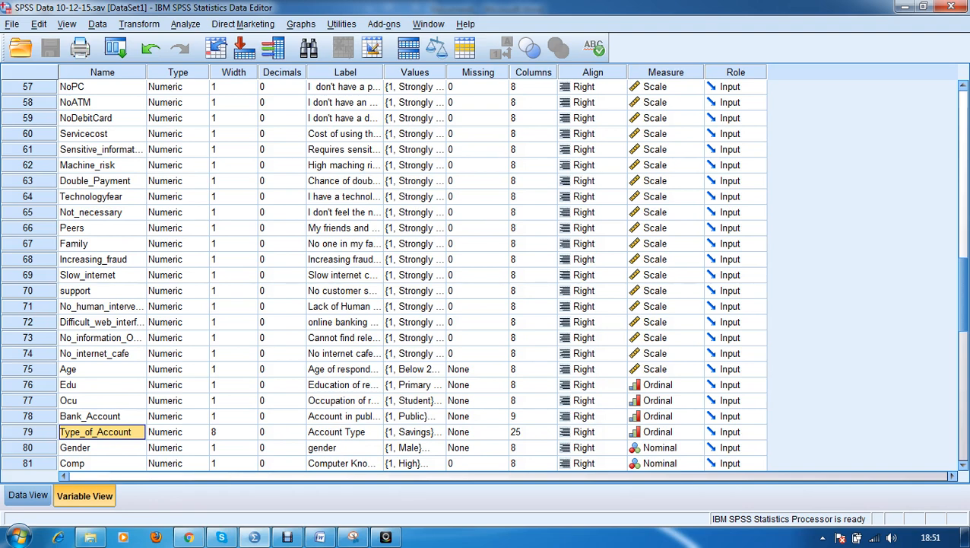
Examine the variables following Type_of_Account, covering Gender, computer knowledge and marital status
key("Down")
key("Down")
key("Down")
key("Up")
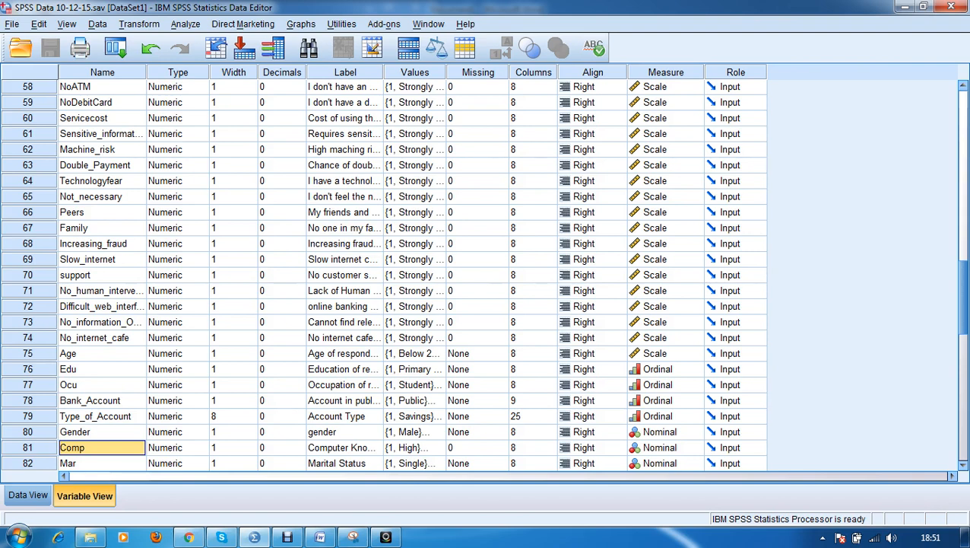
key("Down")
key("Down")
key("Up")
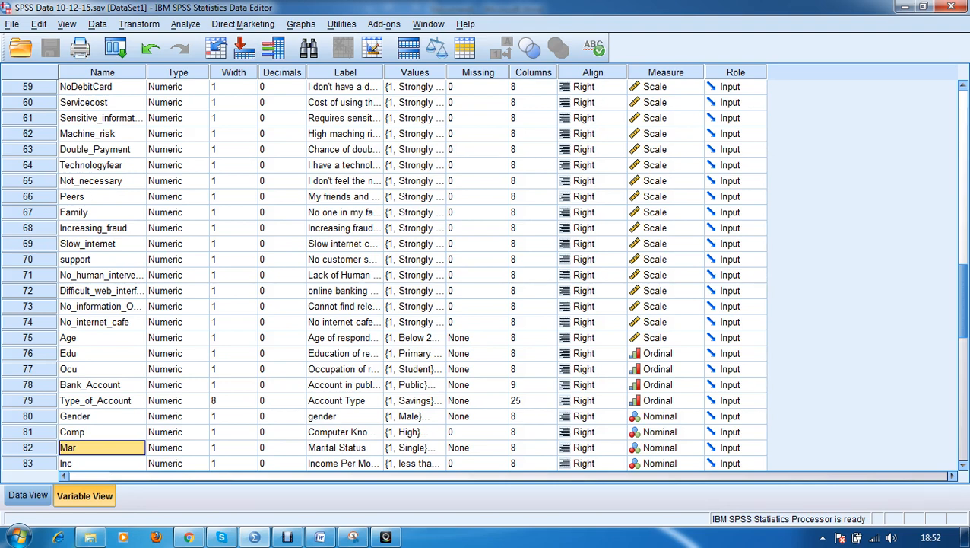
Inspect the monthly income variable Inc, including its label and its list of value labels
key("Down")
key("Down")
key("Up")
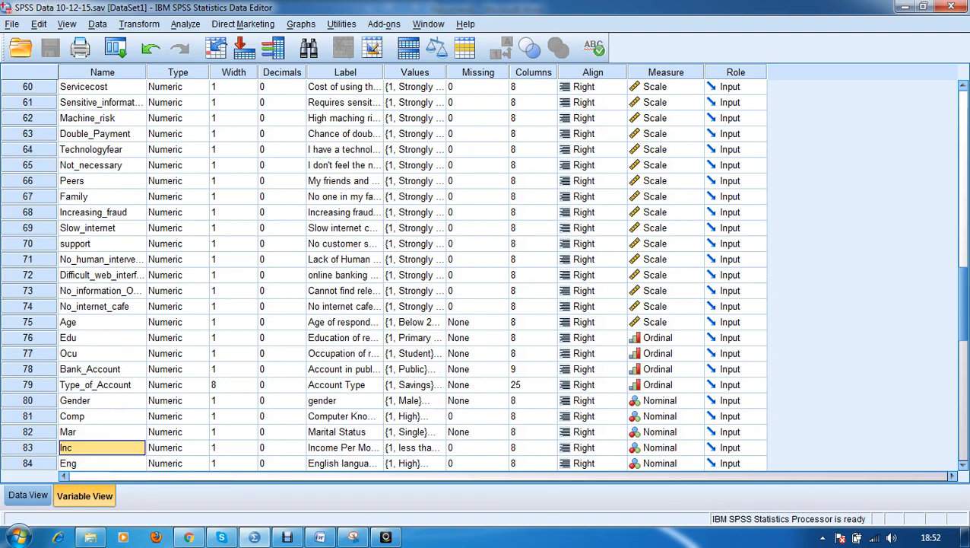
key("Down")
key("Up")
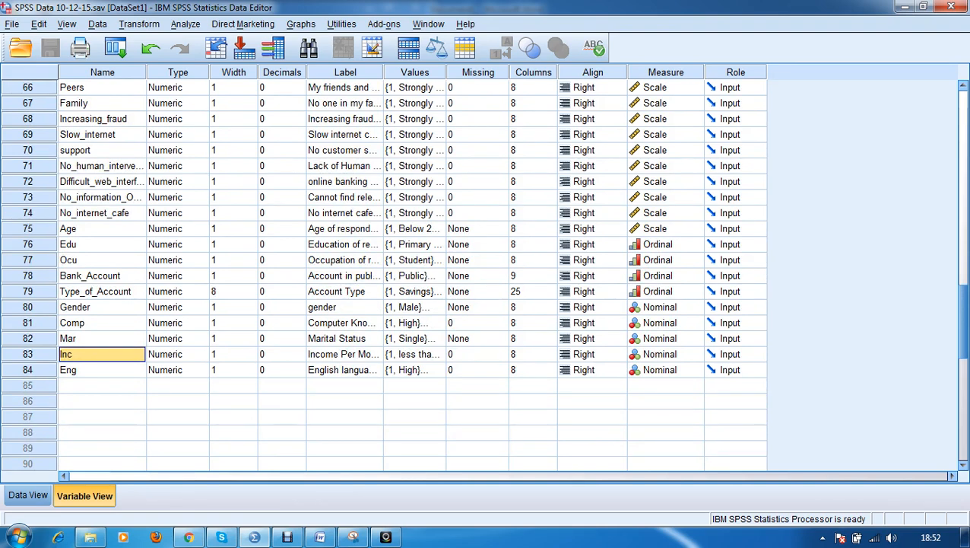
left_click(345, 353)
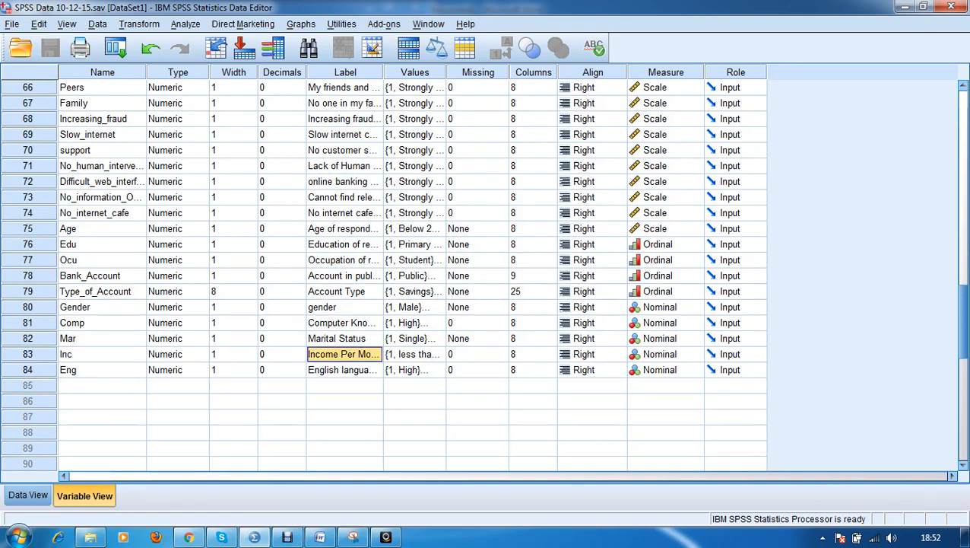
left_click(426, 354)
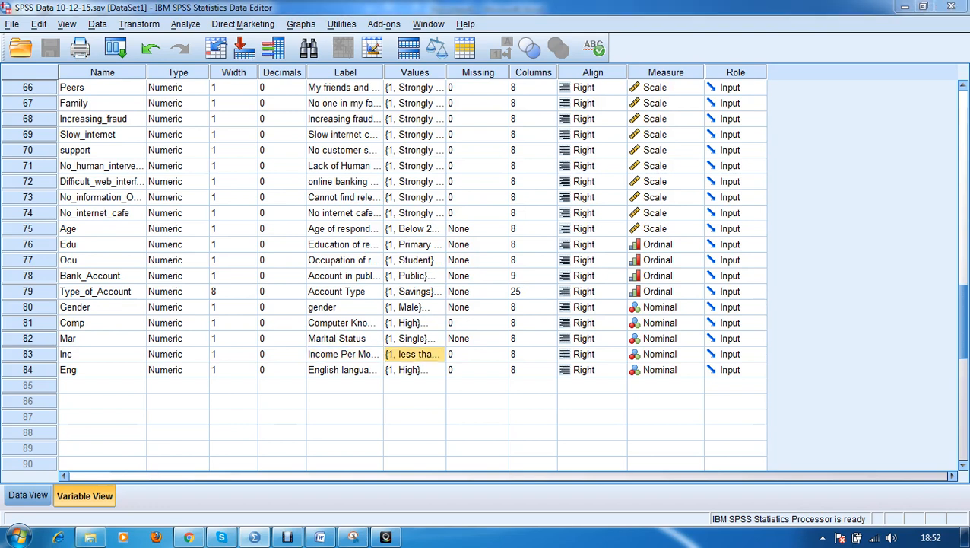
left_click(437, 353)
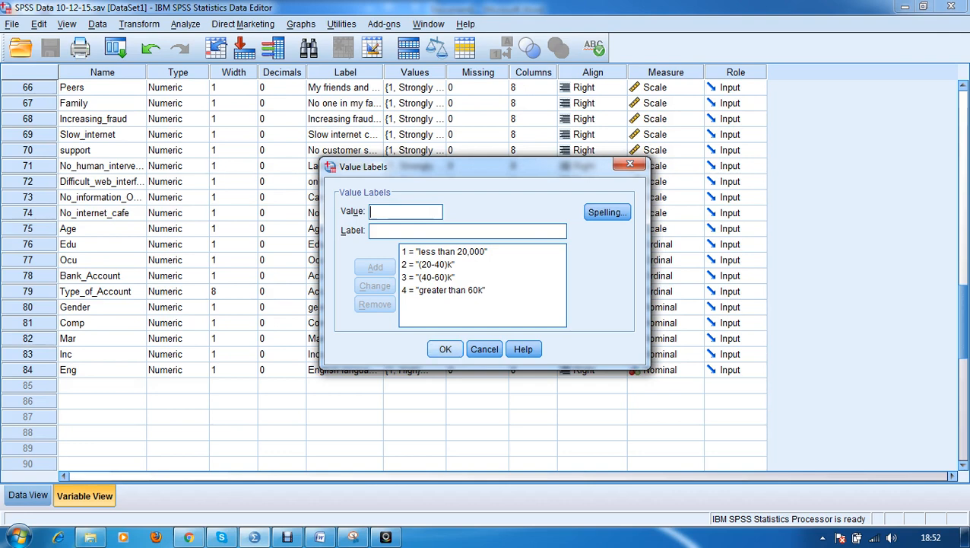
left_click(628, 164)
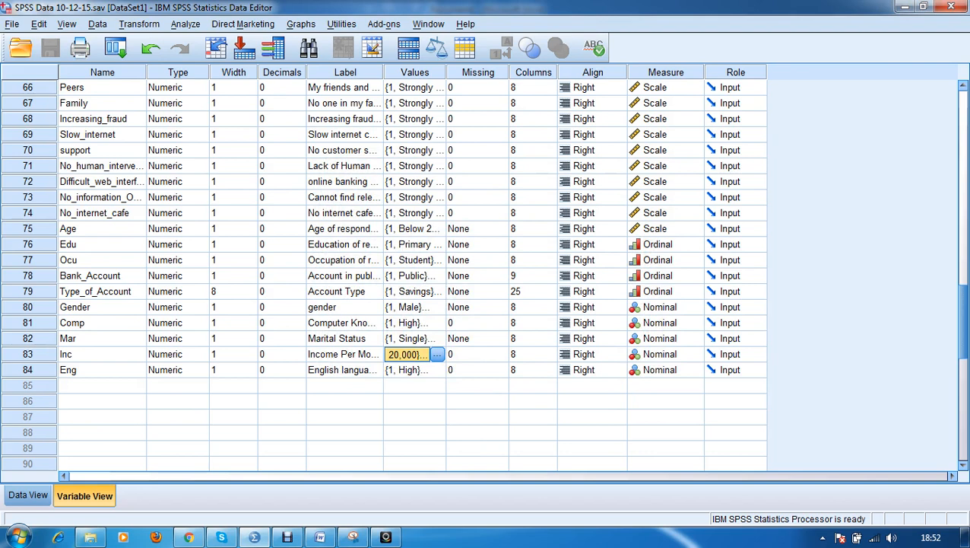
Examine the last variable, Eng, and look over the whole variable list back up to Respondents
left_click(101, 369)
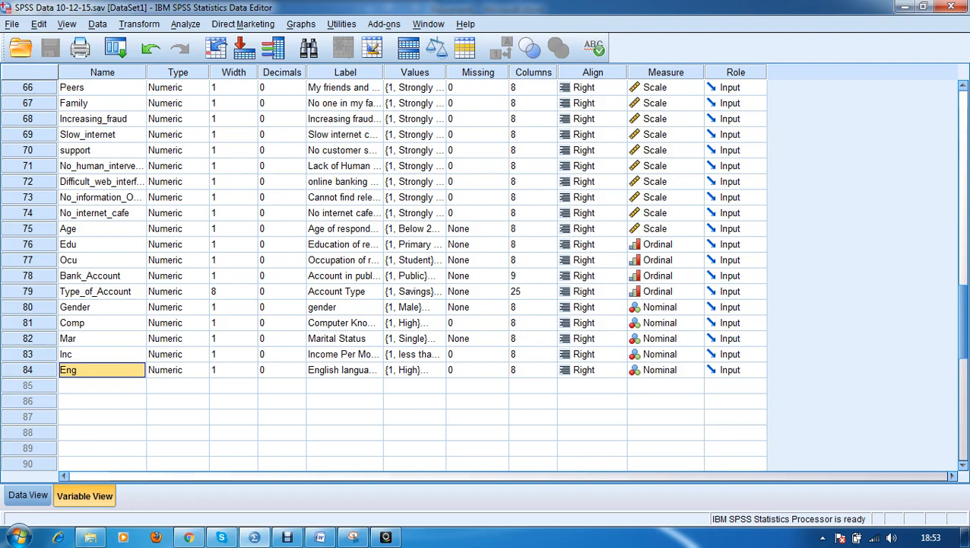
scroll(486, 274, "up", 16)
scroll(487, 274, "down", 7)
scroll(487, 274, "down", 8)
scroll(487, 274, "down", 1)
scroll(487, 274, "up", 20)
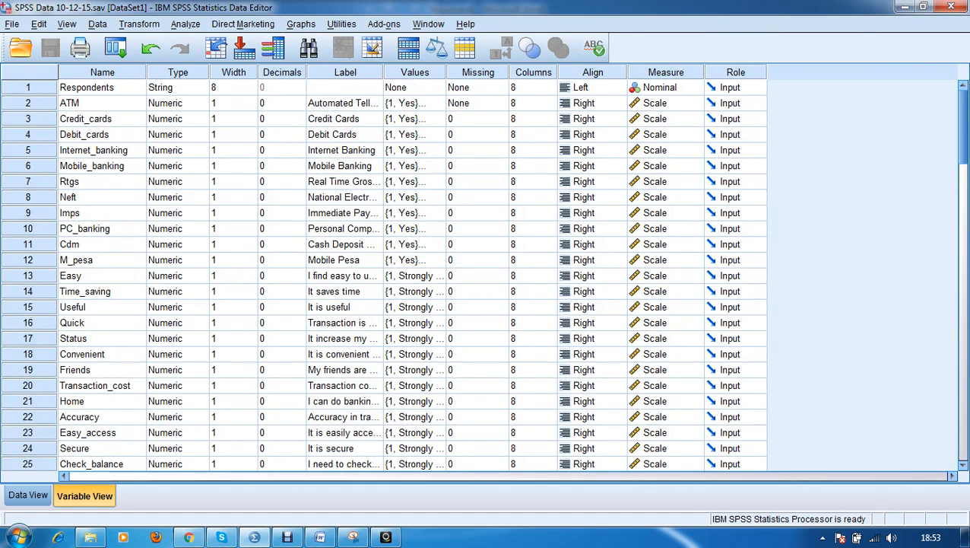
scroll(487, 274, "down", 20)
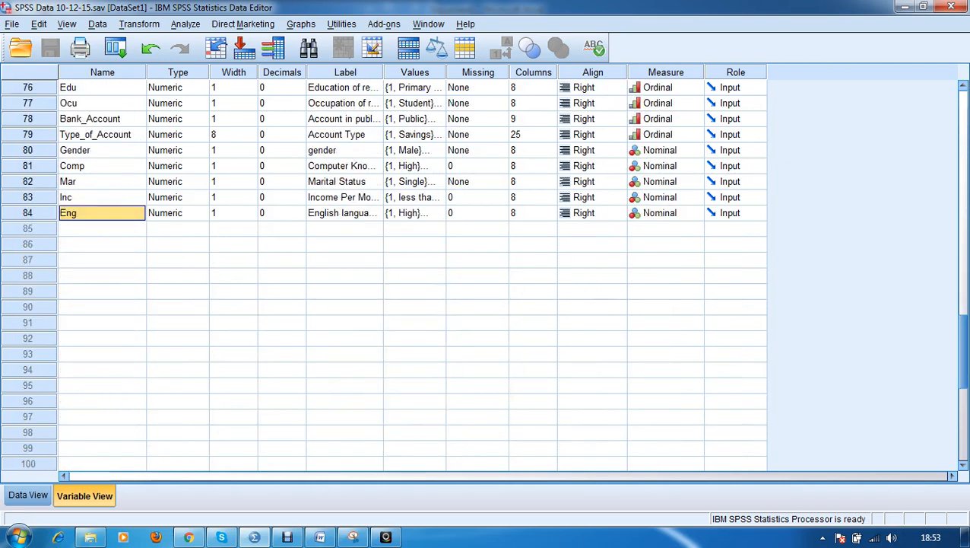
scroll(487, 273, "up", 20)
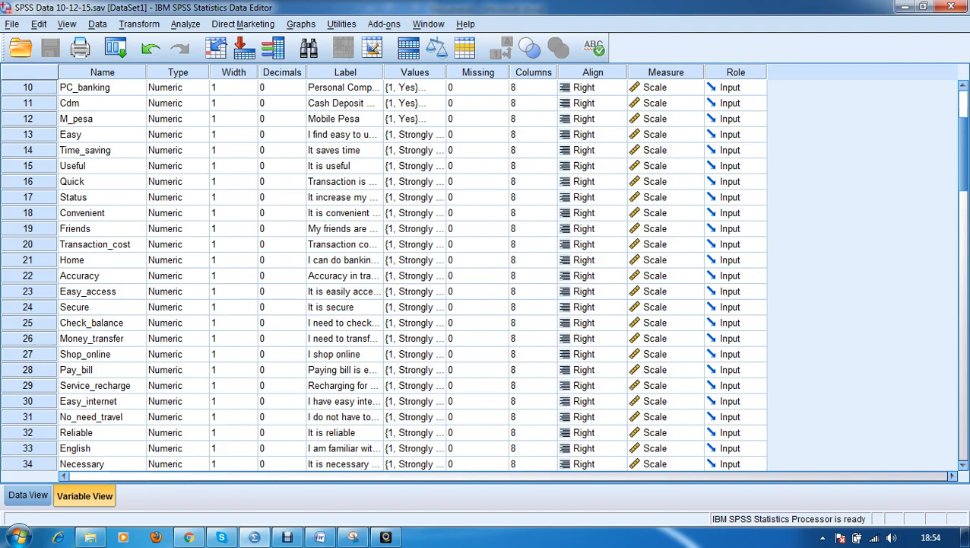
scroll(487, 274, "up", 3)
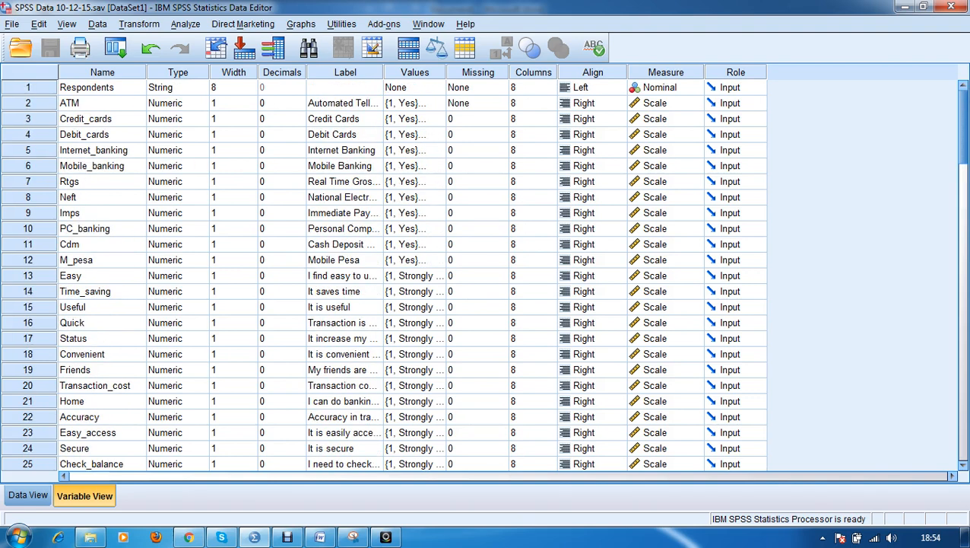
Display the respondents' data and start a Reliability Analysis
left_click(27, 494)
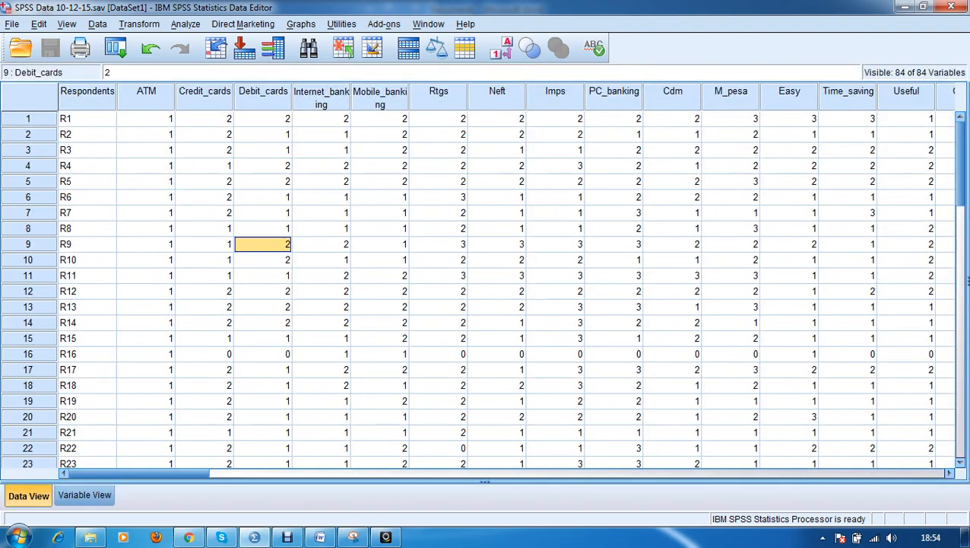
left_click(186, 25)
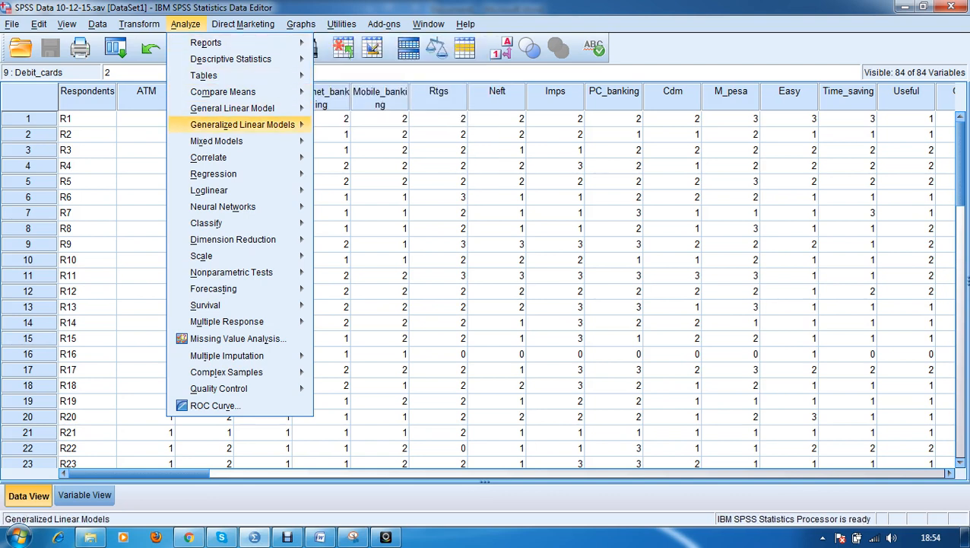
mouse_move(229, 255)
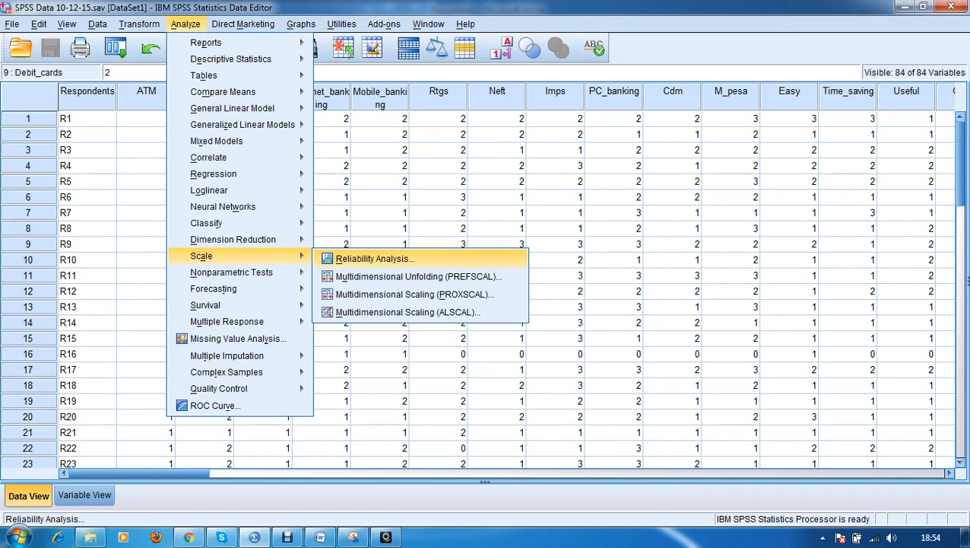
left_click(375, 259)
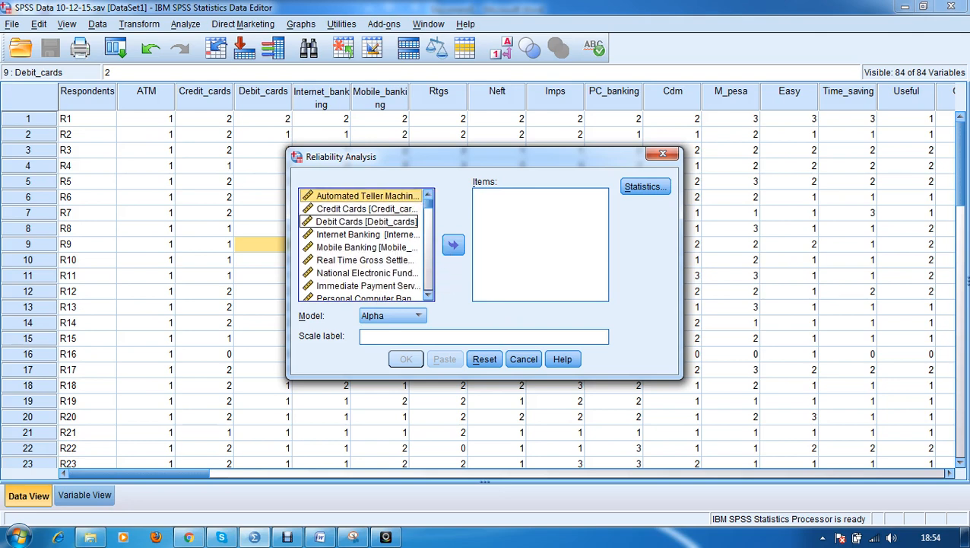
Look through the variables available for the reliability analysis, from Automated Teller Machine down to the demographic variables and back
key("Down")
key("Down")
key("Down")
key("Down")
key("Down")
key("Down")
key("Down")
key("Down")
key("Down")
key("Down")
key("Down")
key("Down")
key("Down")
key("Down")
key("Down")
key("Down")
key("Down")
key("Down")
key("Down")
key("Down")
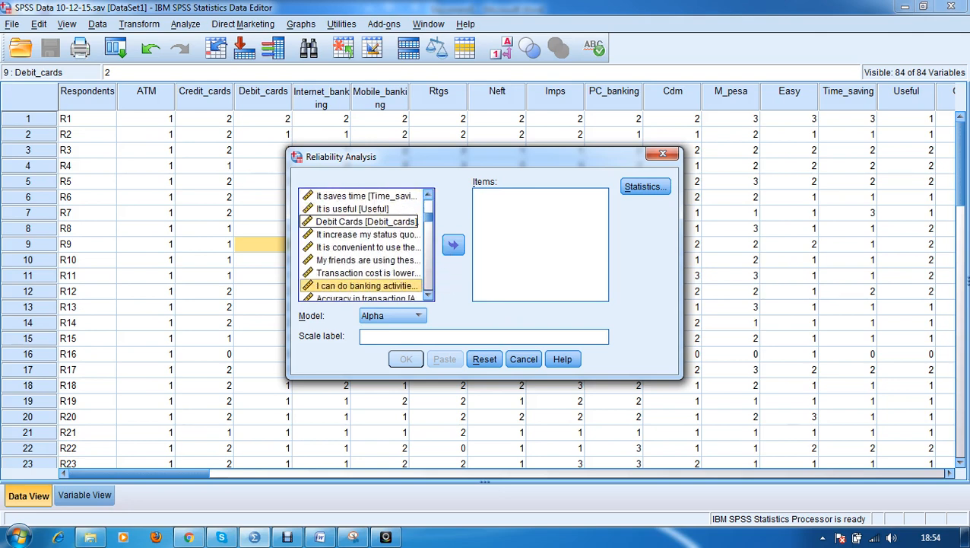
key("Down")
key("Down")
key("Down")
key("Down")
key("Down")
key("Down")
key("Down")
key("Down")
key("Down")
key("Down")
key("Down")
key("Down")
key("Down")
key("Down")
key("Down")
key("Down")
key("Down")
key("Down")
key("Down")
key("Down")
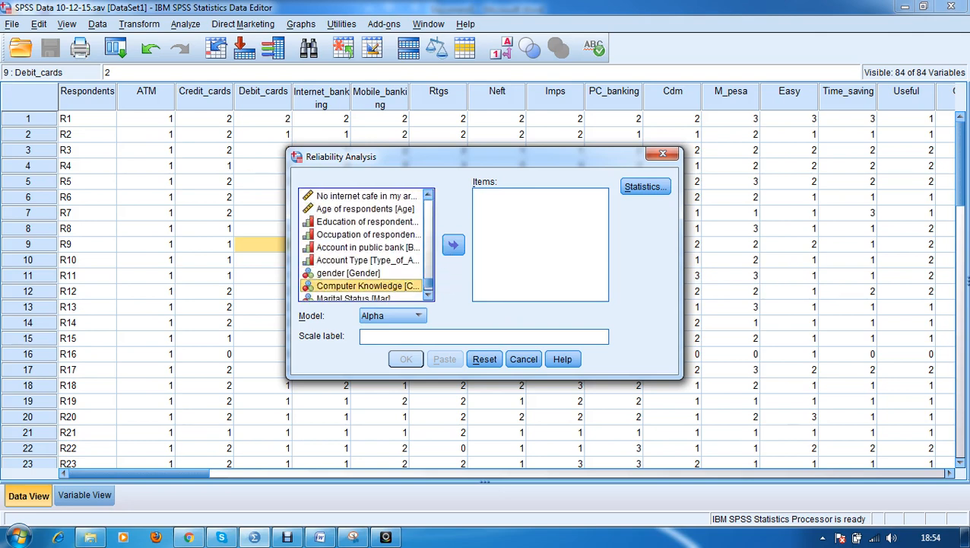
key("Up")
key("Up")
key("Up")
key("Up")
key("Up")
key("Up")
key("Up")
key("Up")
key("Up")
key("Up")
key("Up")
key("Up")
key("Up")
key("Up")
key("Up")
key("Up")
key("Up")
key("Up")
key("Up")
key("Up")
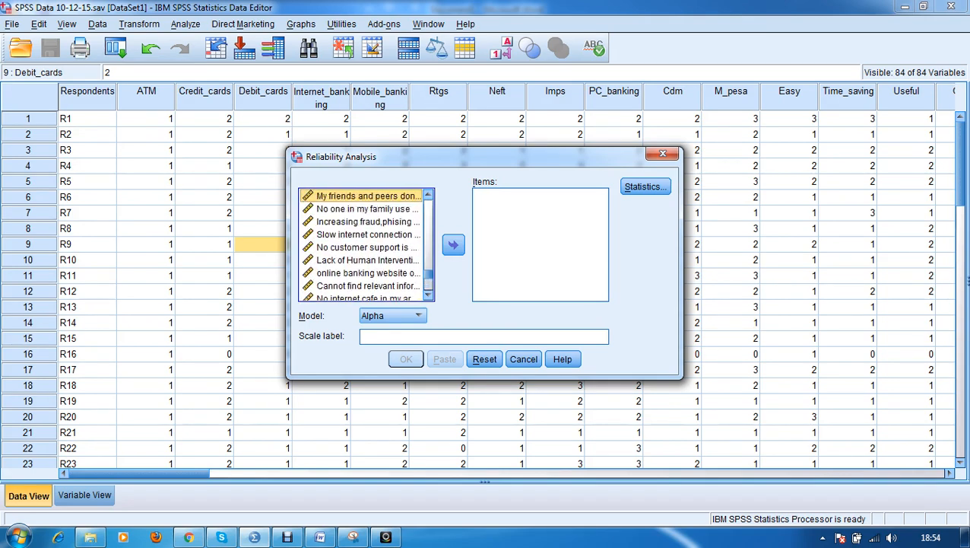
key("Up")
key("Up")
key("Up")
key("Up")
key("Up")
key("Up")
key("Up")
key("Up")
key("Up")
key("Up")
key("Up")
key("Up")
key("Up")
key("Up")
key("Up")
key("Up")
key("Up")
key("Up")
key("Up")
key("Up")
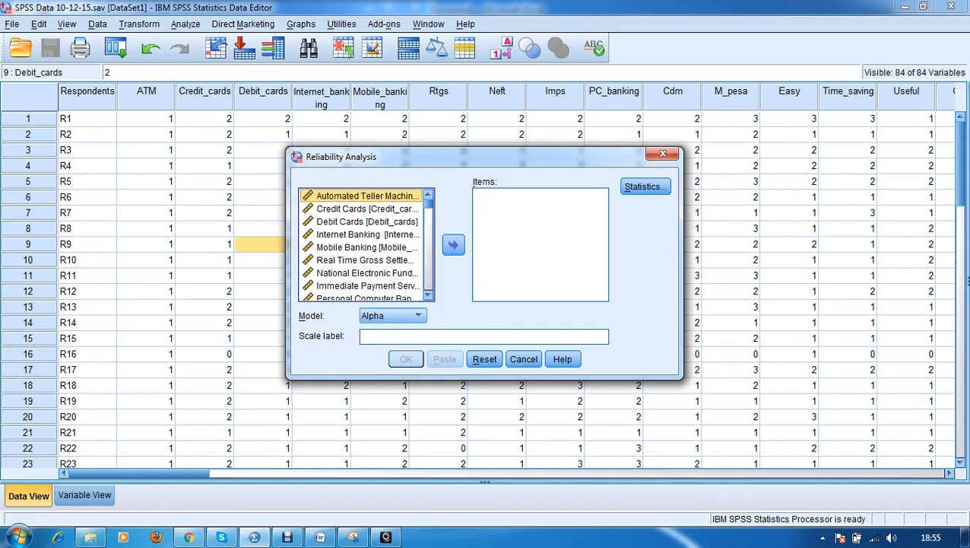
Look over the statistics options available for the reliability analysis and leave them all unselected
left_click(644, 186)
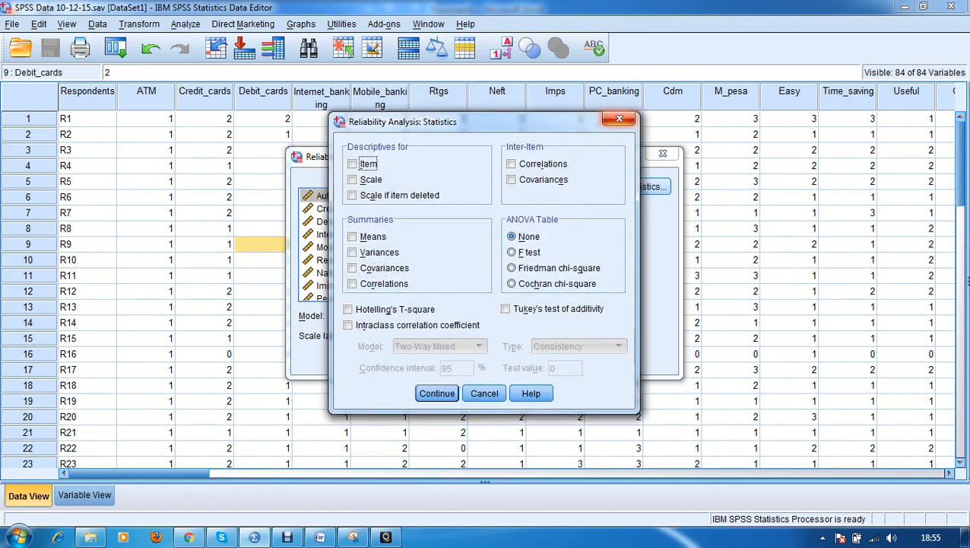
left_click(622, 118)
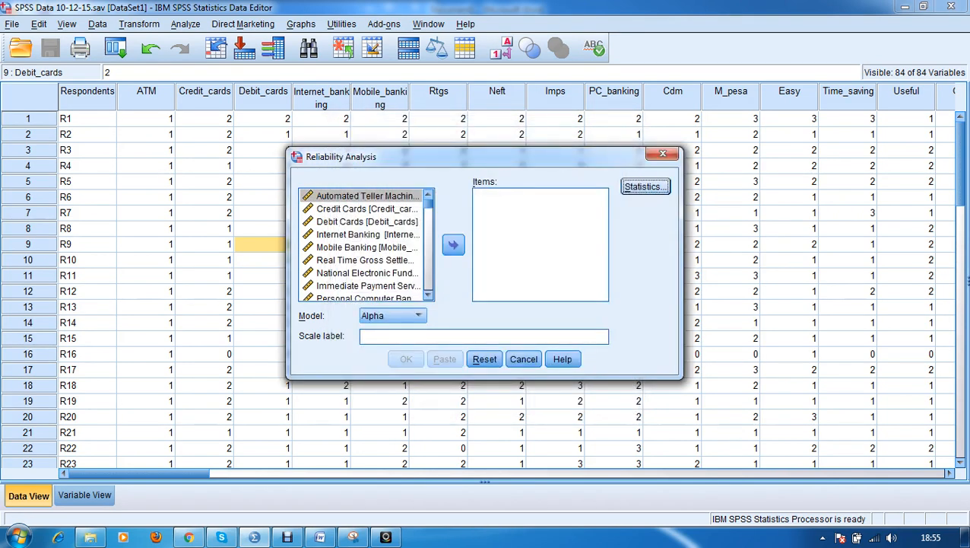
left_click(645, 186)
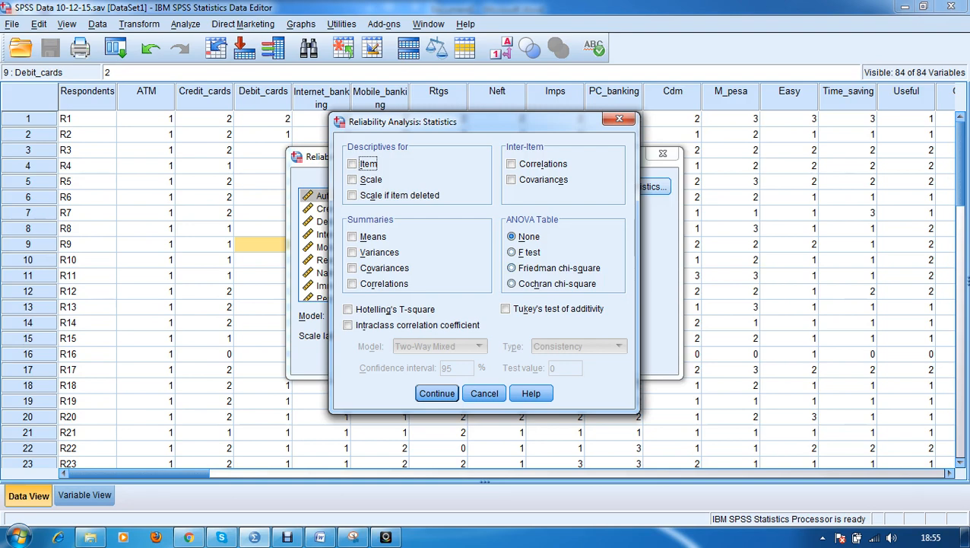
left_click(437, 394)
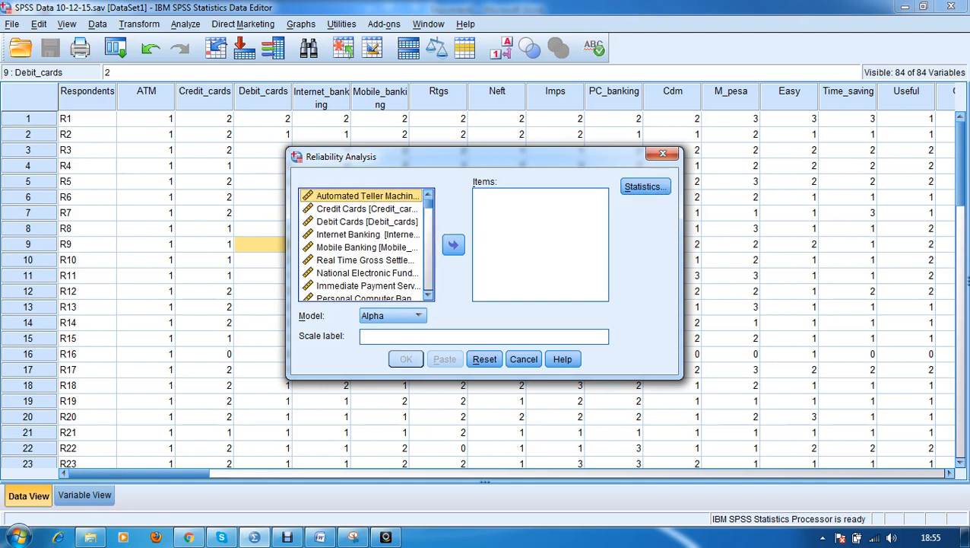
Add the banking service variables from Automated Teller Machine through Mobile Pesa as items of the reliability analysis
key("shift+Down")
key("shift+Down")
key("shift+Down")
key("shift+Down")
key("shift+Down")
key("shift+Down")
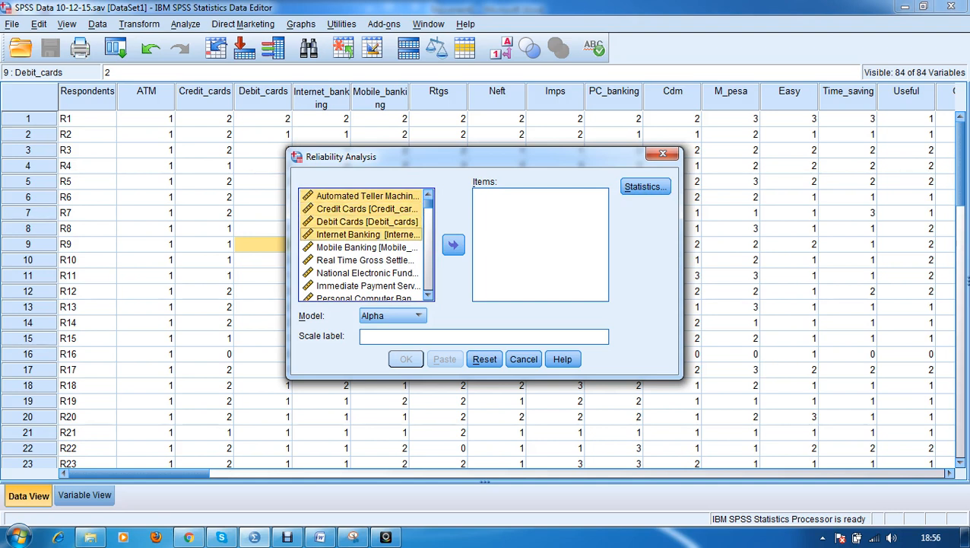
key("shift+Down")
key("shift+Down")
key("shift+Down")
key("shift+Down")
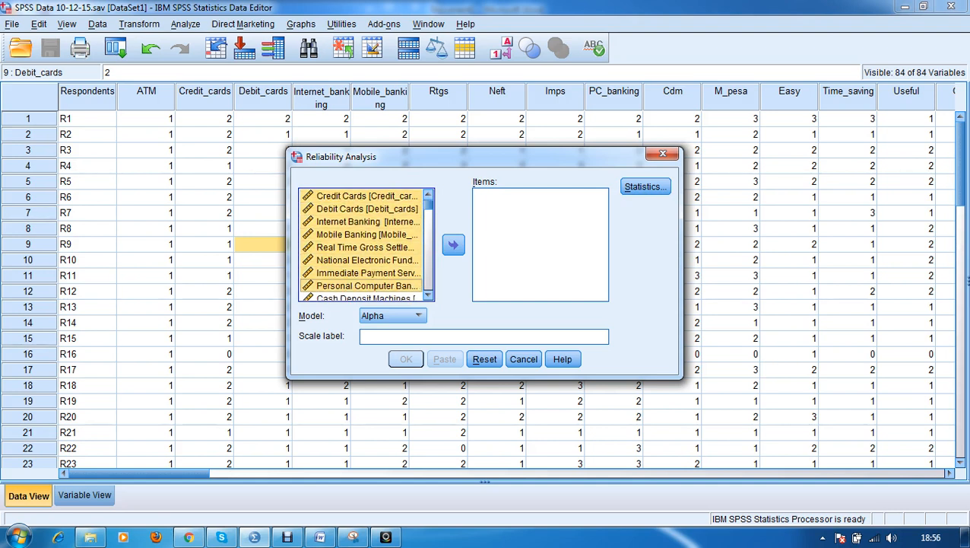
key("shift+Down")
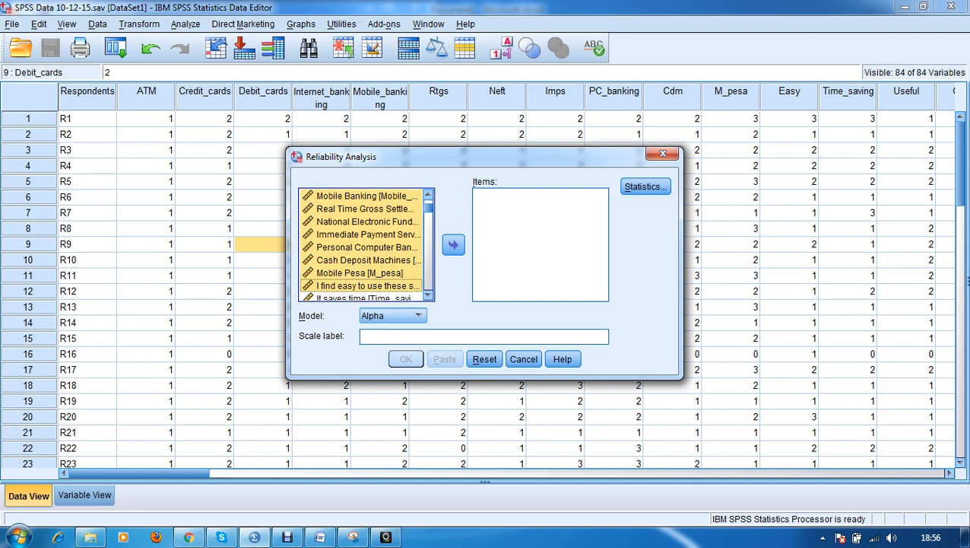
key("shift+Up")
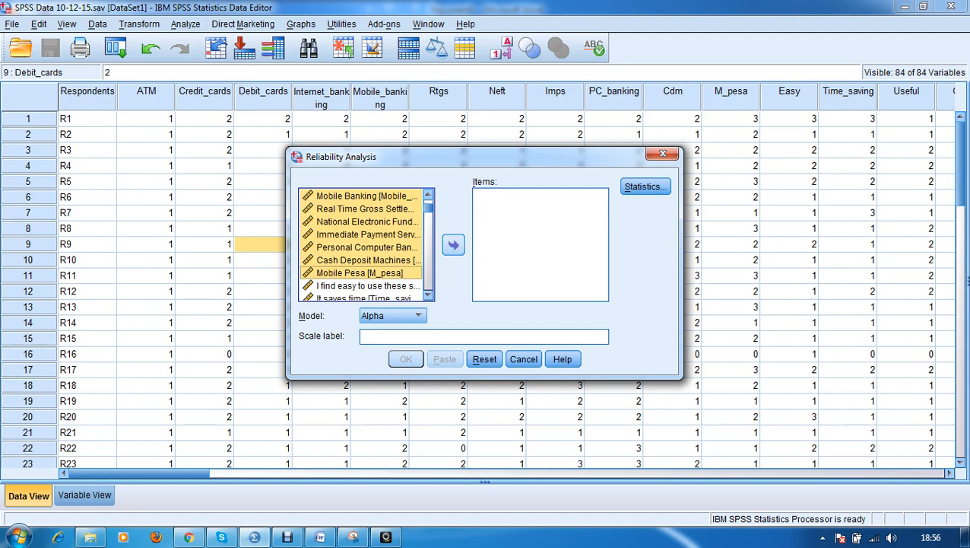
left_click(453, 245)
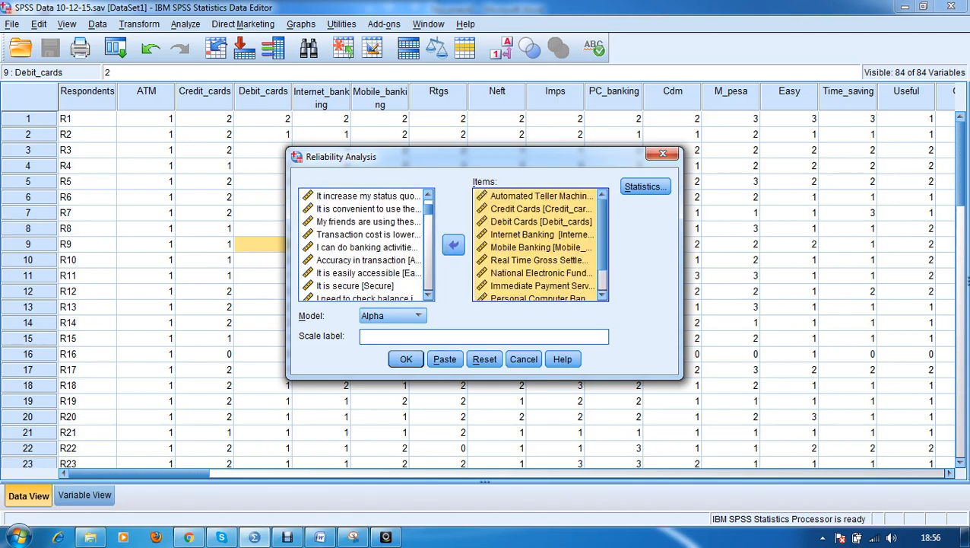
Keep Alpha as the reliability model and run the analysis
left_click(418, 316)
left_click(392, 331)
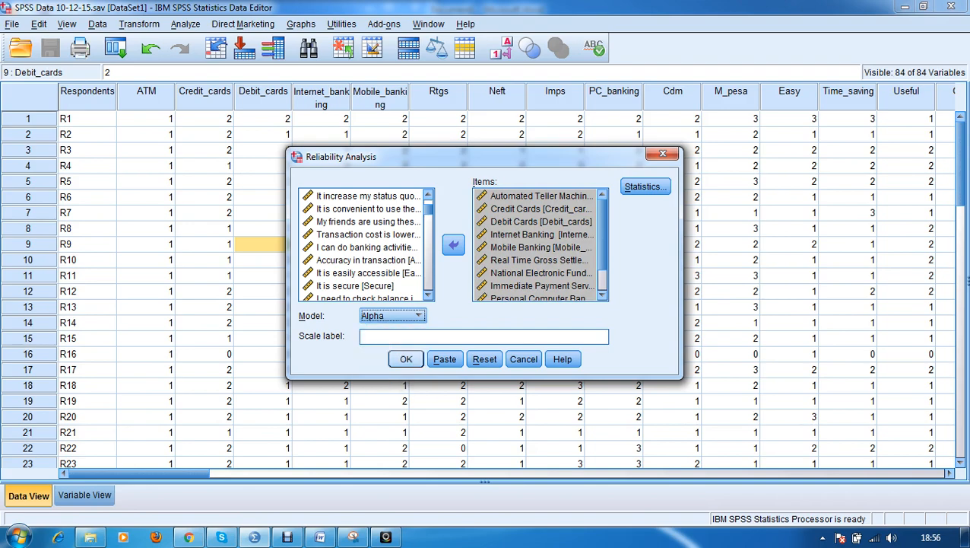
key("Return")
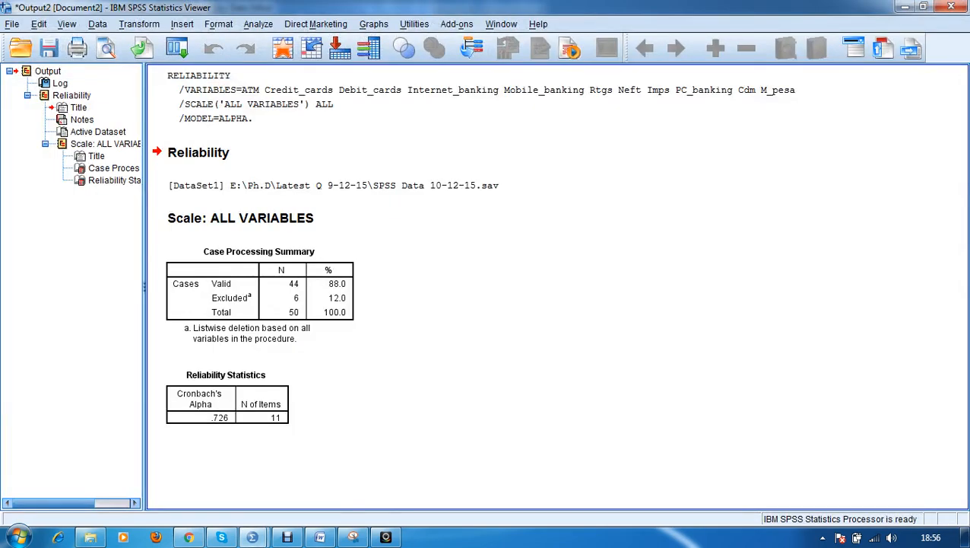
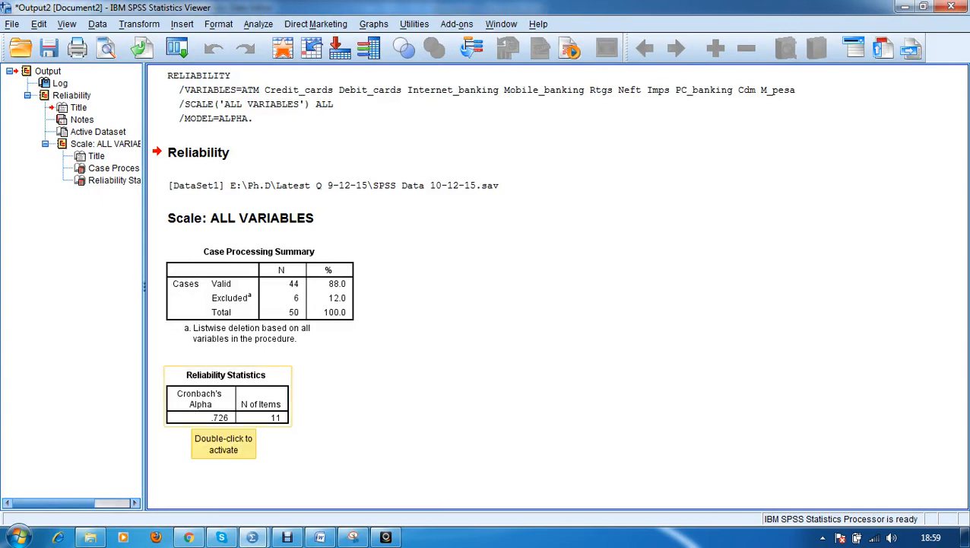
Compare the Cronbach's alpha in the SPSS output with the internal consistency table in the Word document, ending back at the output
left_click(320, 537)
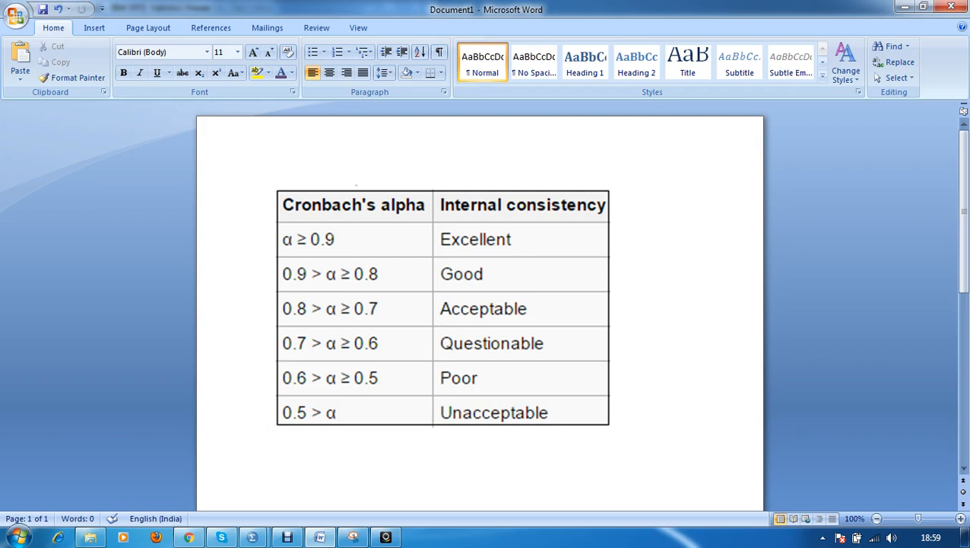
mouse_move(252, 537)
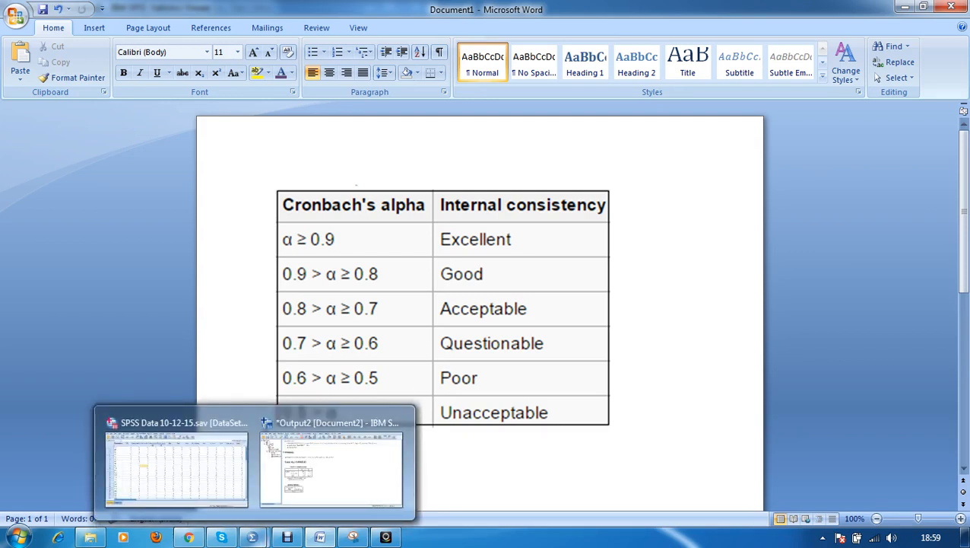
left_click(331, 466)
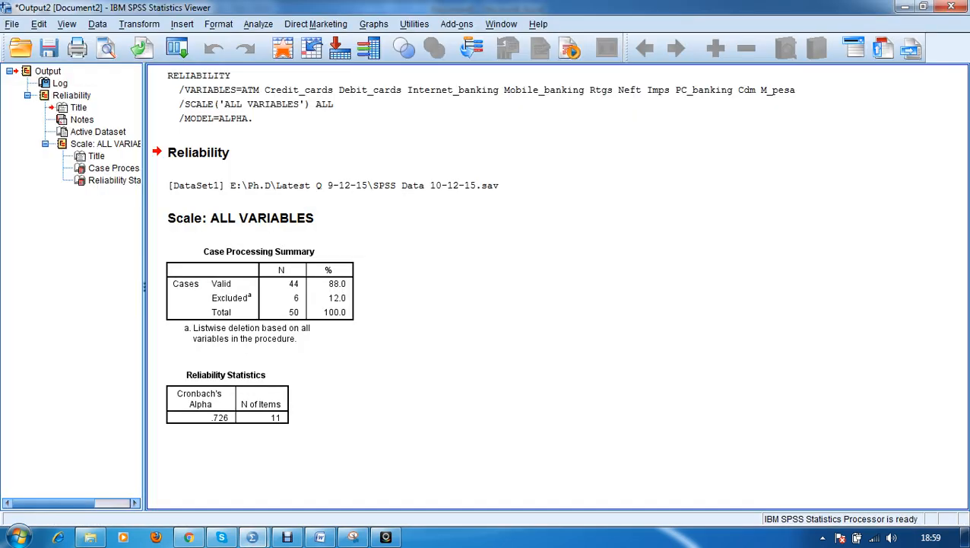
left_click(321, 537)
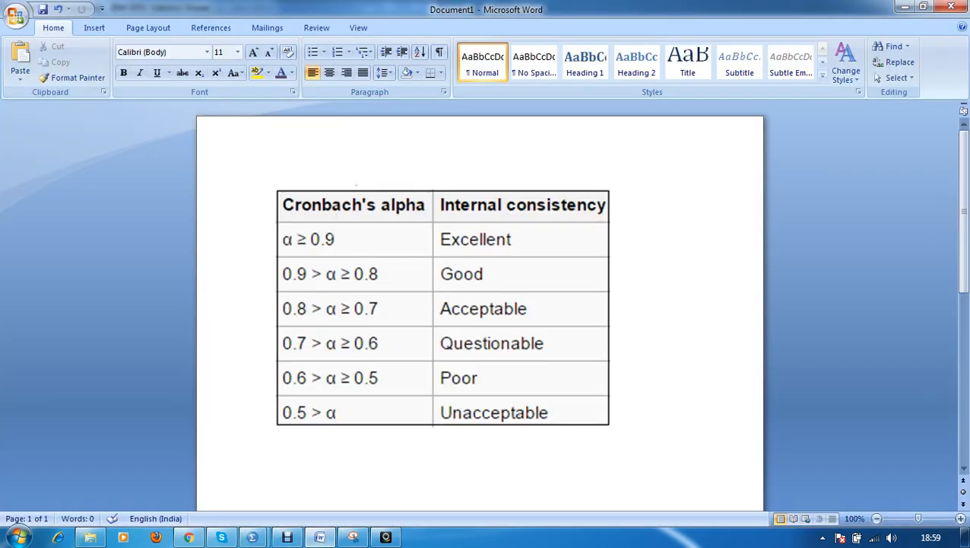
left_click(253, 537)
left_click(392, 422)
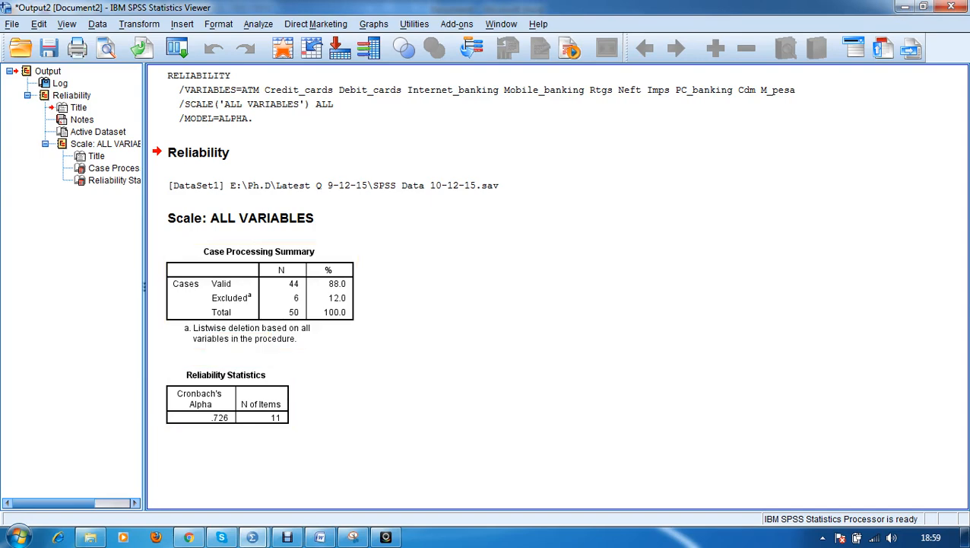
Reopen the Reliability Analysis from the SPSS Data 10-12-15.sav dataset and remove all the banking service items
mouse_move(287, 537)
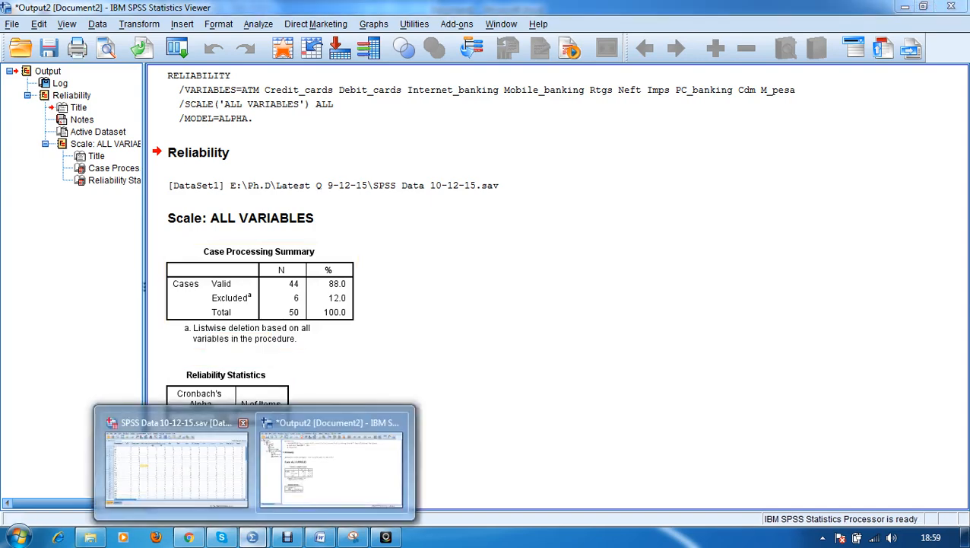
left_click(178, 466)
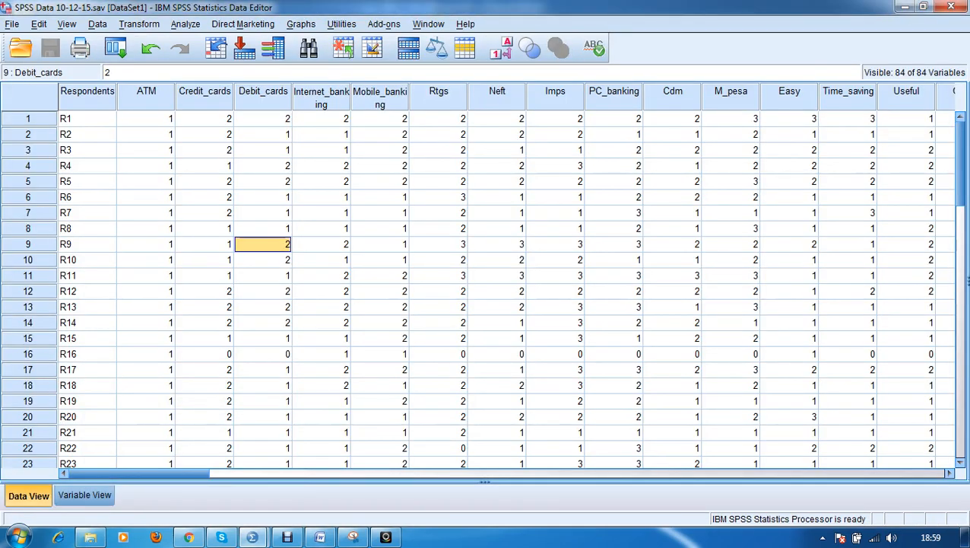
left_click(186, 24)
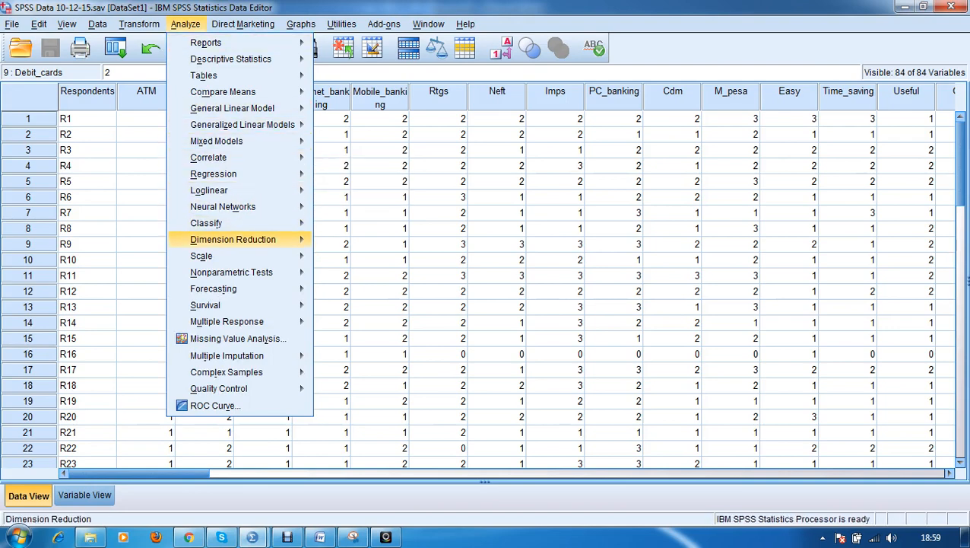
mouse_move(202, 256)
left_click(358, 256)
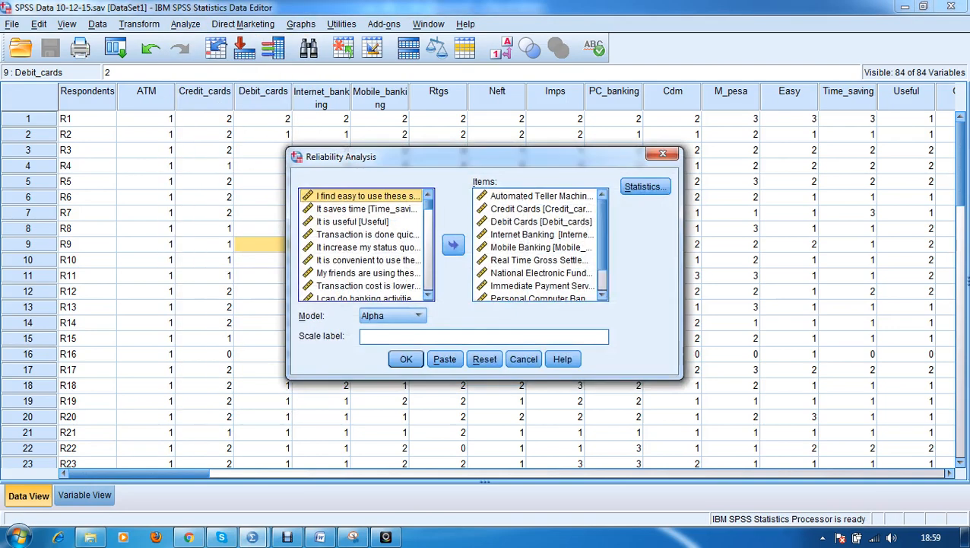
left_click(536, 235)
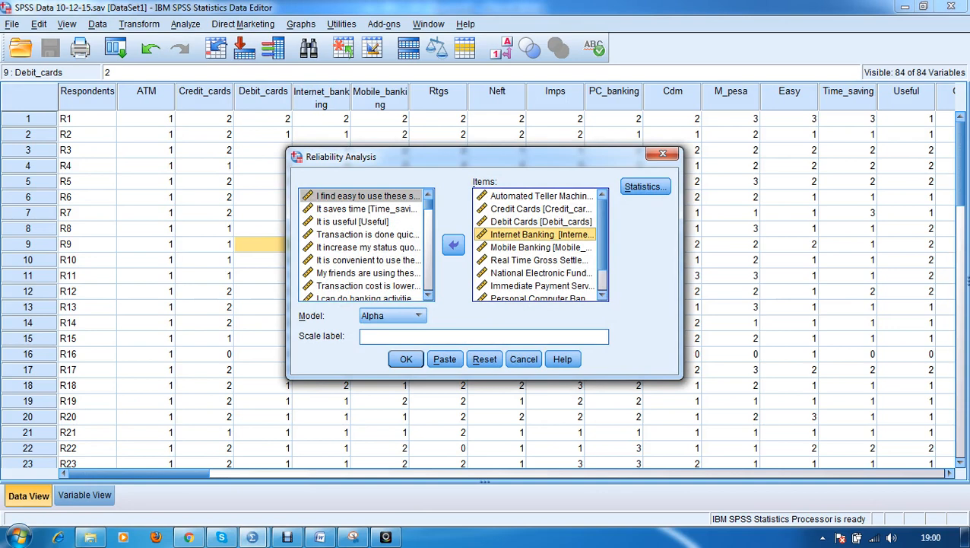
key("ctrl+a")
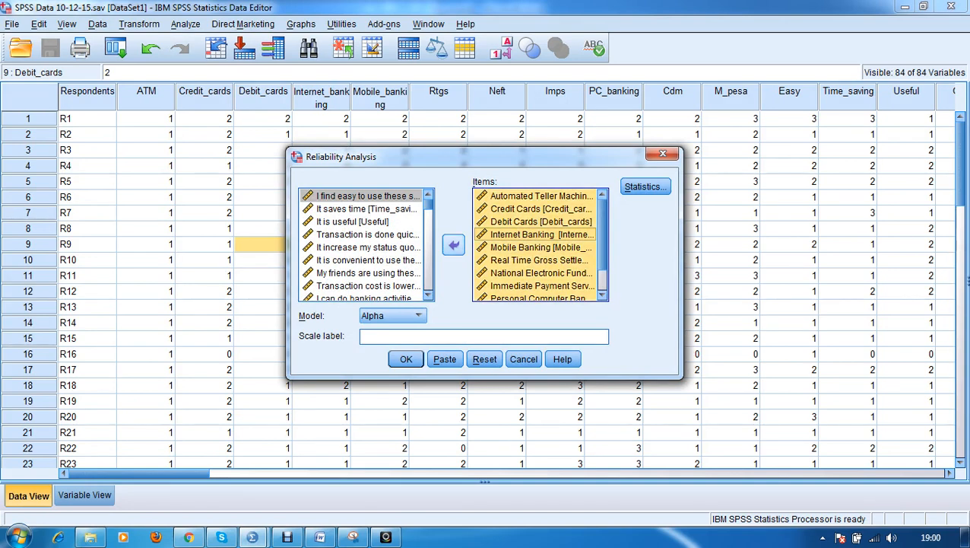
left_click(454, 244)
Add the reasons for using the services, from Easy through Internet_Speed, as items and run the Alpha reliability analysis
mouse_move(428, 203)
left_mouse_down()
mouse_move(428, 225)
mouse_move(428, 215)
left_mouse_up()
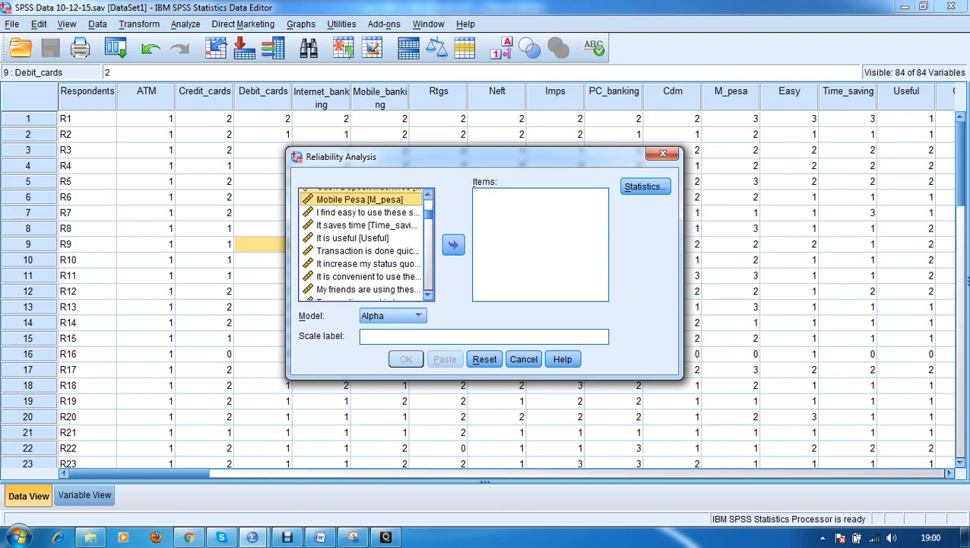
left_click(368, 212)
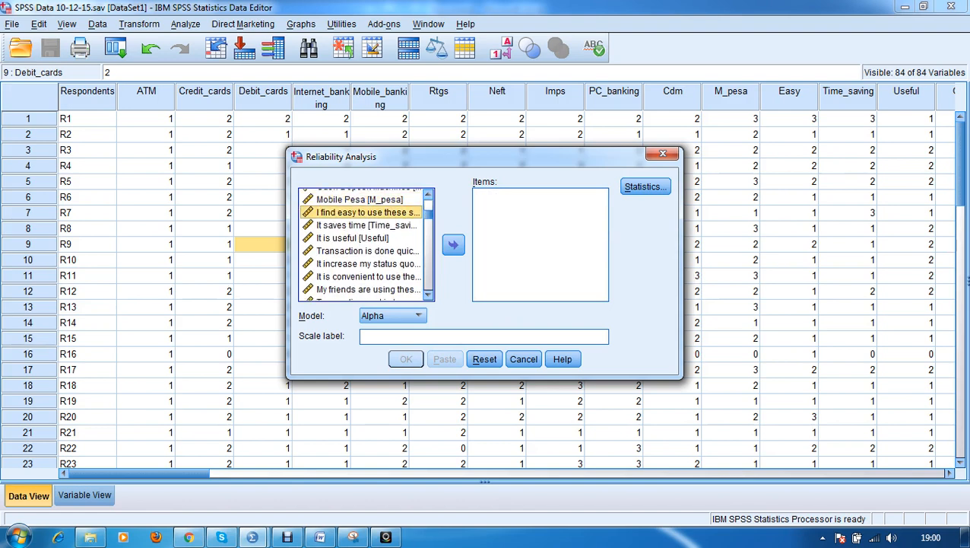
key("shift+Down")
key("shift+Down")
key("shift+Down")
key("shift+Down")
key("shift+Down")
key("shift+Down")
key("shift+Down")
key("shift+Down")
key("shift+Down")
key("shift+Down")
key("shift+Down")
key("shift+Down")
key("shift+Down")
key("shift+Down")
key("shift+Down")
key("shift+Down")
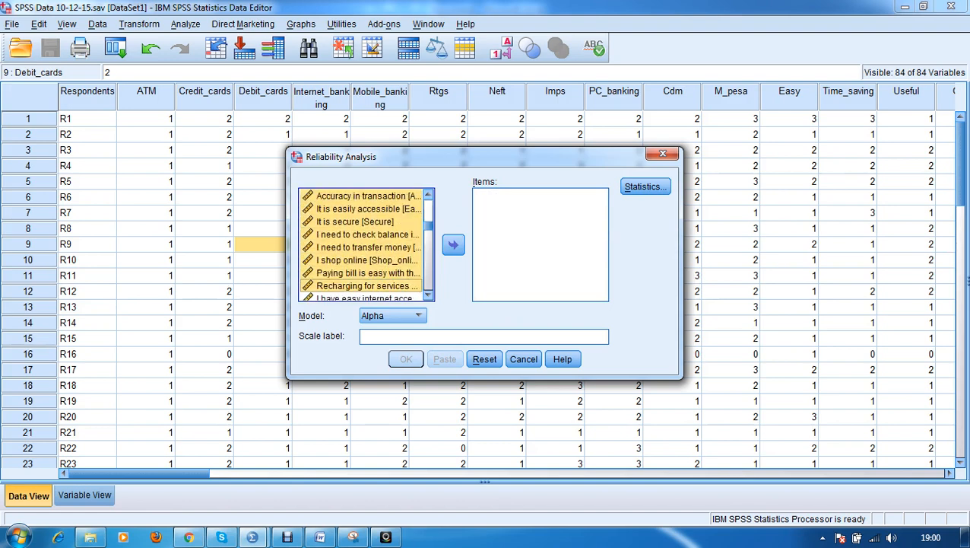
key("shift+Down")
key("shift+Down")
key("shift+Down")
key("shift+Down")
key("shift+Down")
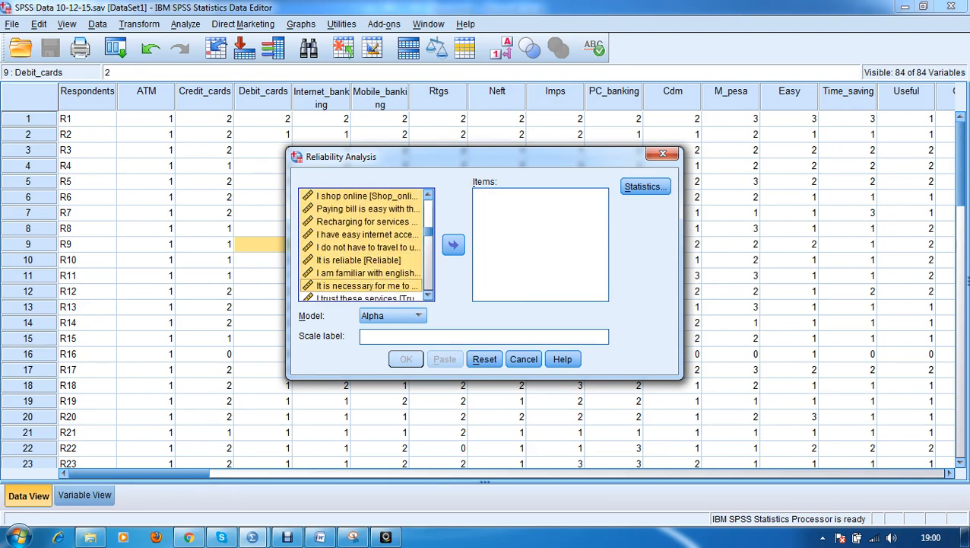
key("shift+Down")
key("shift+Down")
key("shift+Down")
key("shift+Down")
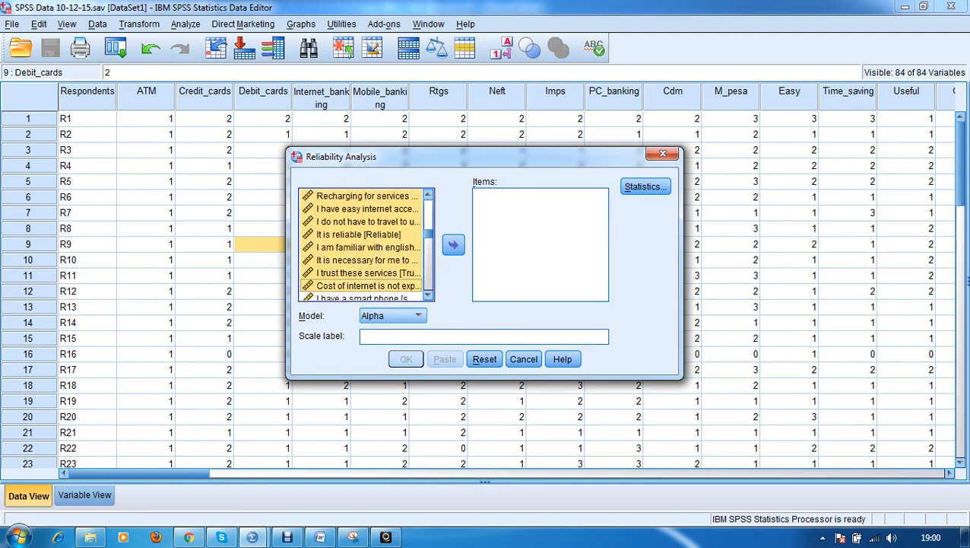
key("shift+Down")
key("shift+Down")
key("shift+Down")
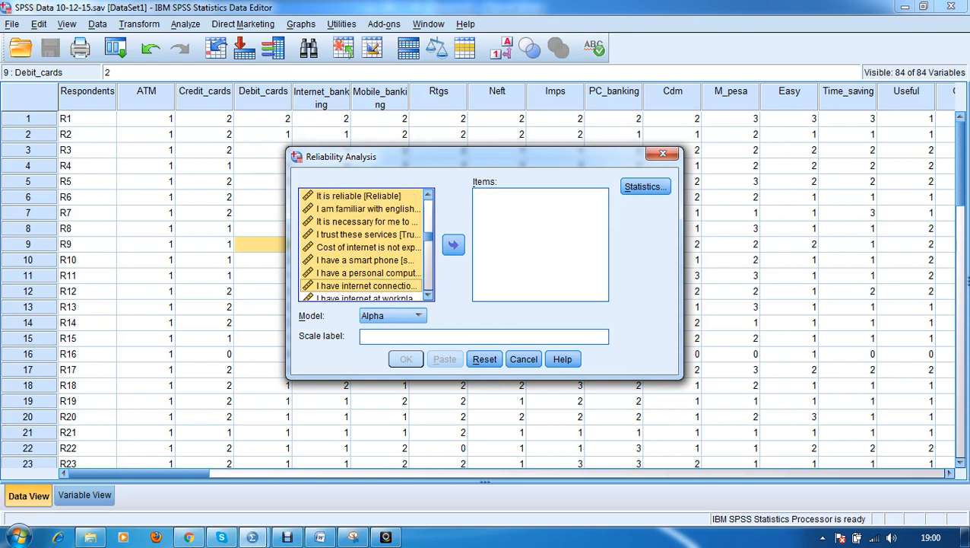
key("shift+Down")
key("shift+Down")
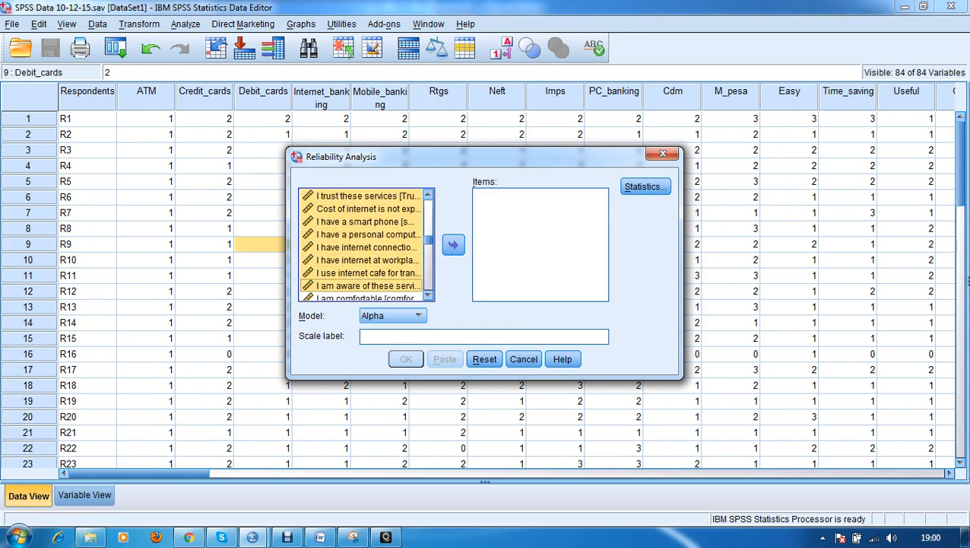
key("shift+Down")
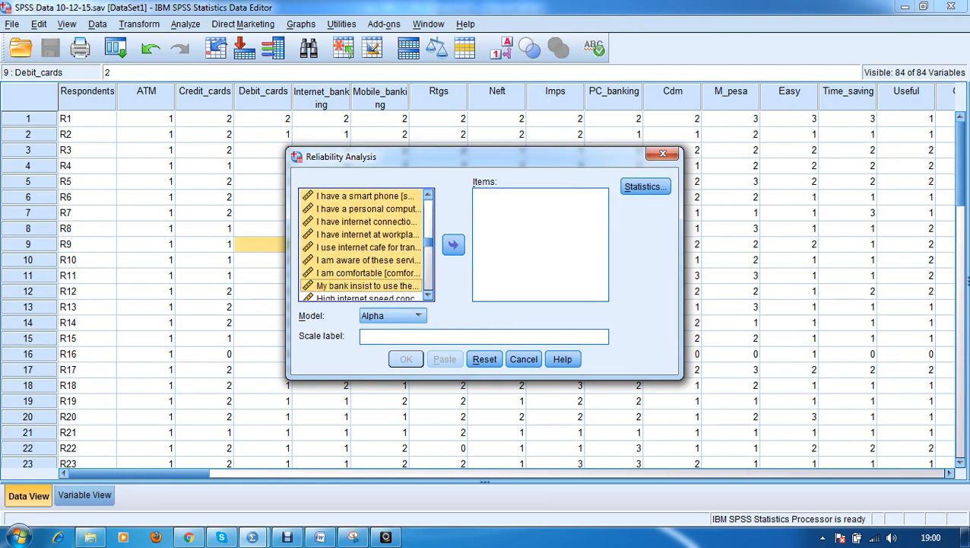
key("shift+Down")
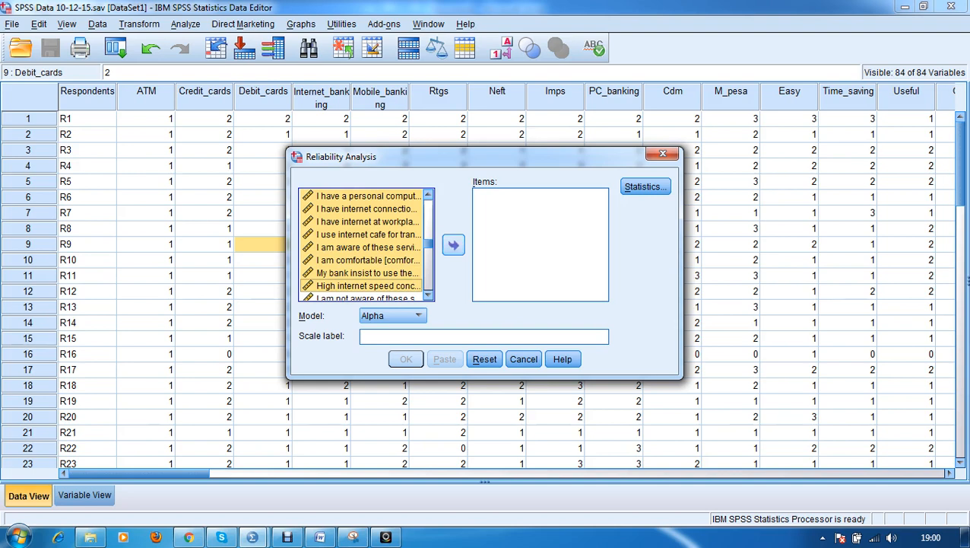
left_click(453, 244)
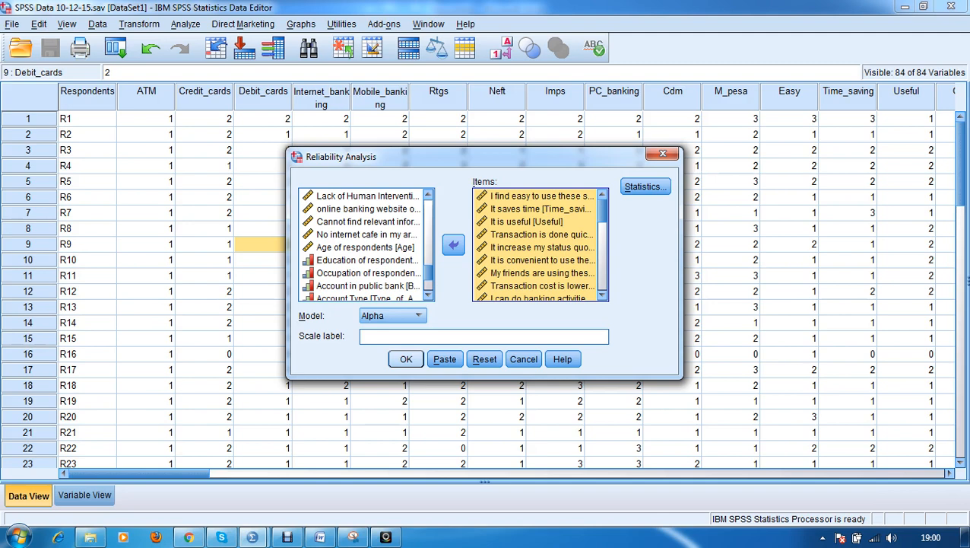
left_click(406, 359)
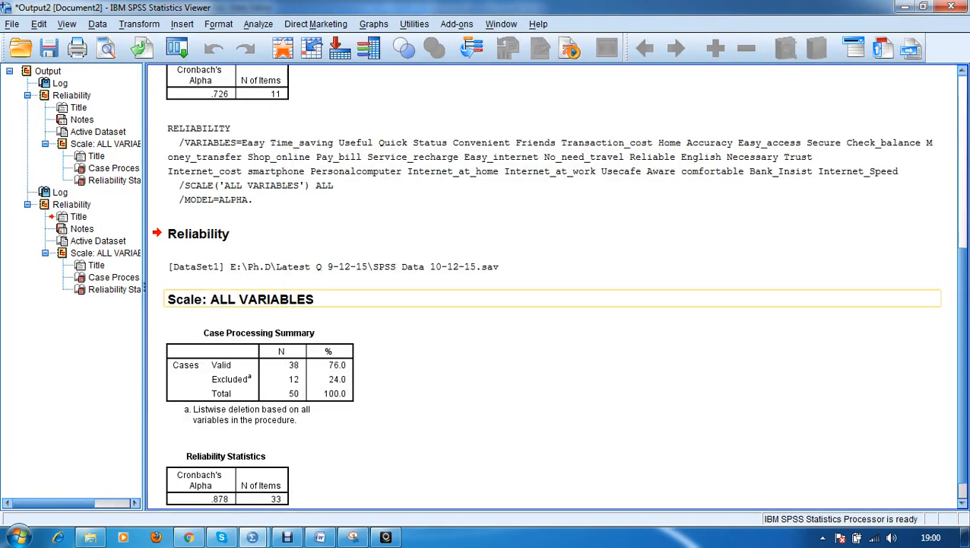
scroll(473, 301, "down", 1)
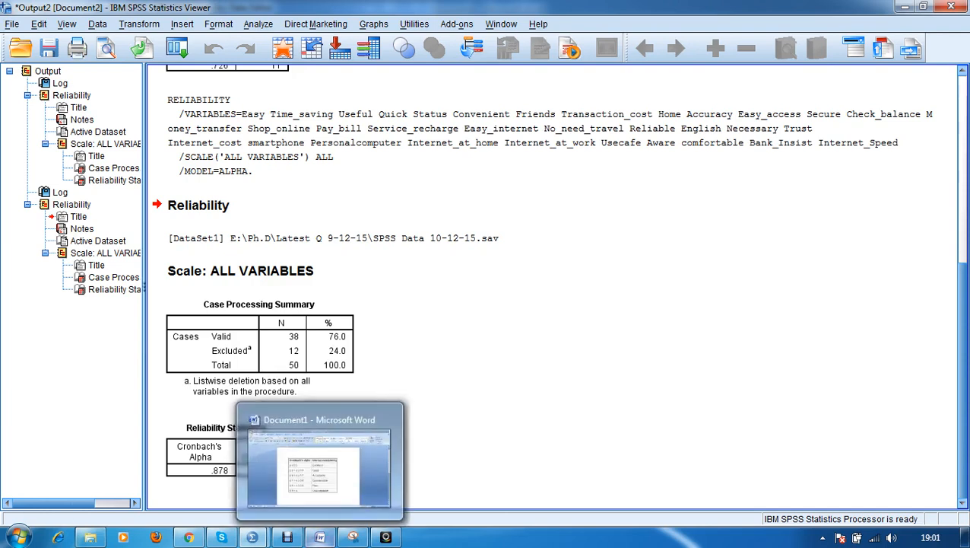
Compare the latest Cronbach's alpha with the internal consistency table in the Word document, ending back at the SPSS Data 10-12-15.sav dataset
left_click(319, 537)
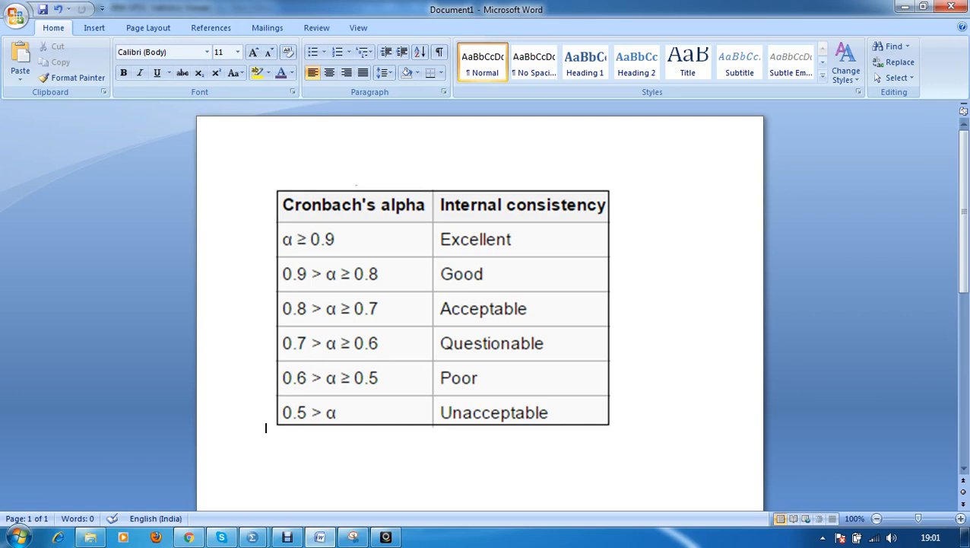
mouse_move(253, 536)
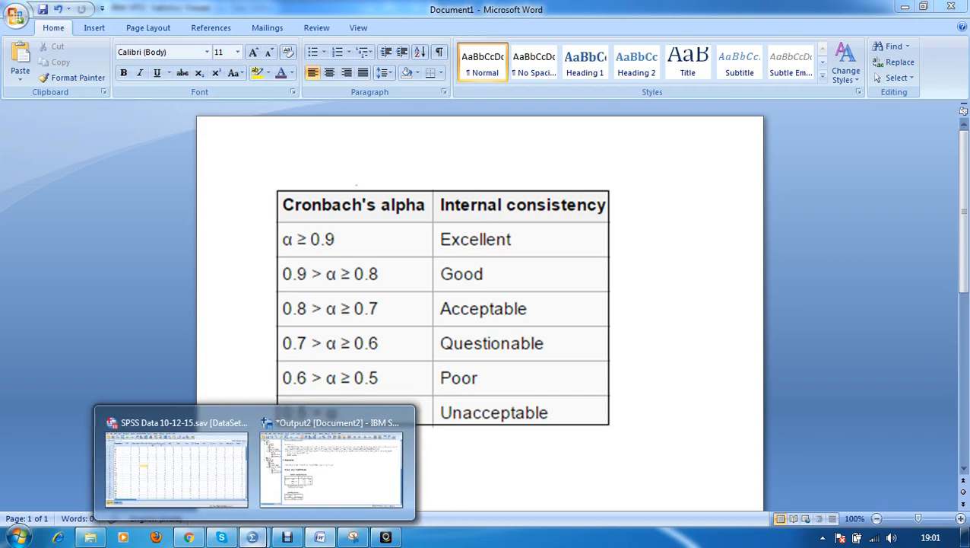
left_click(176, 465)
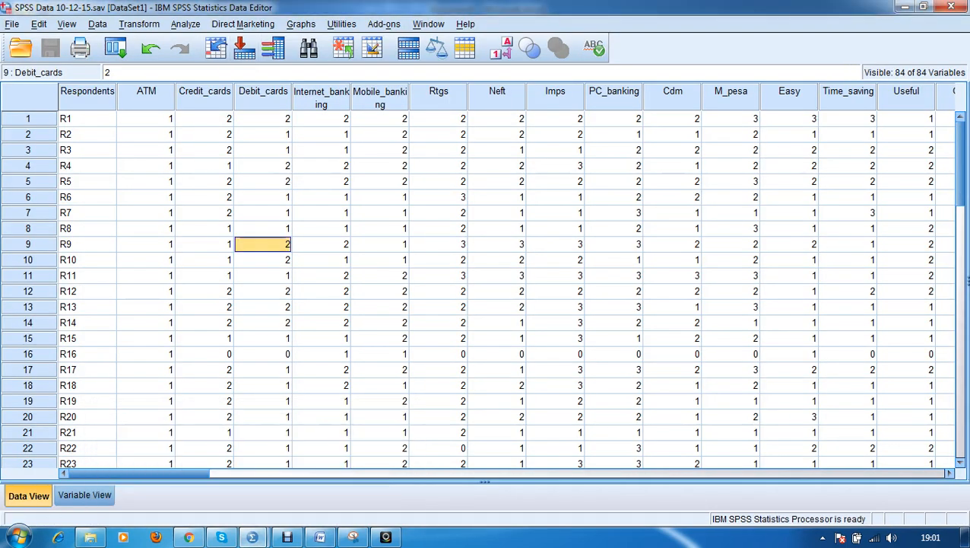
Reopen the Reliability Analysis and reset it to clear all the reasons for using the services
left_click(185, 23)
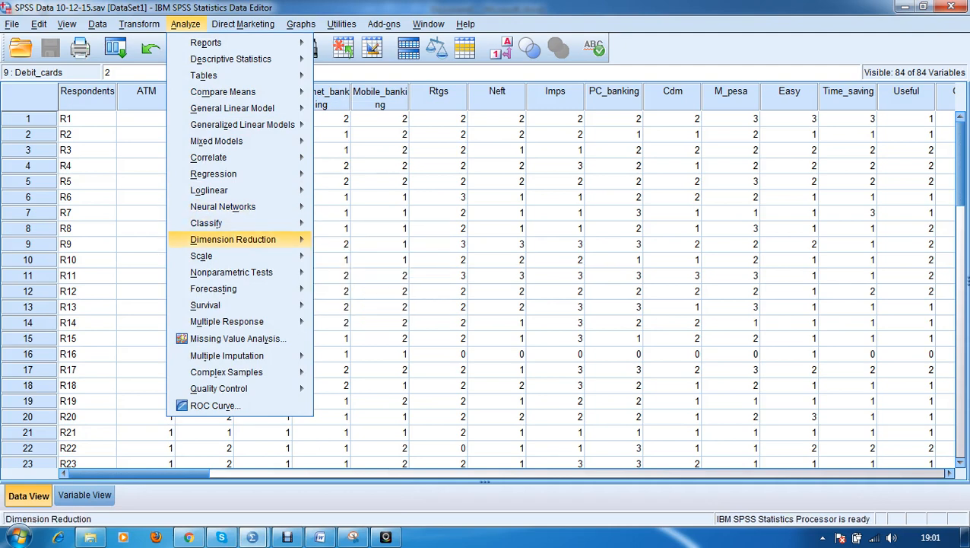
mouse_move(228, 256)
left_click(372, 258)
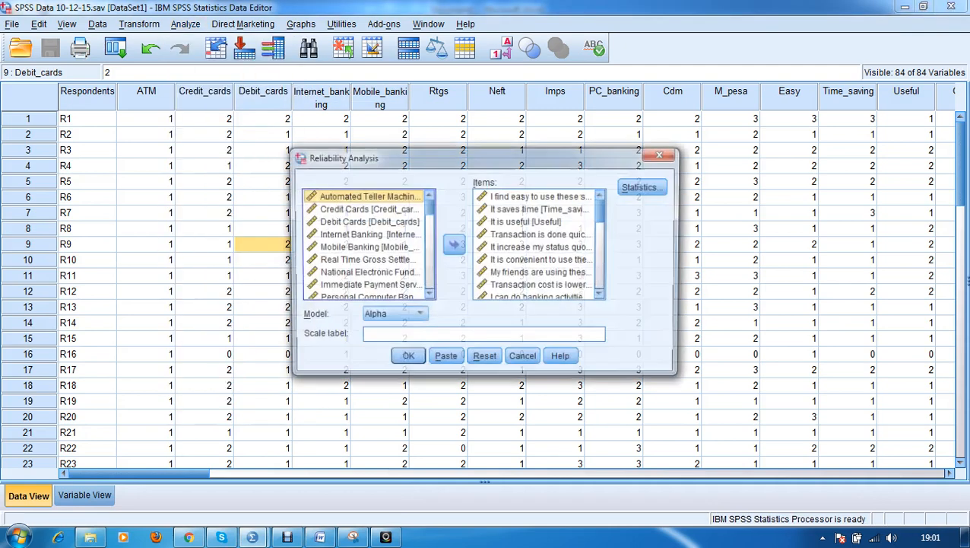
left_click(539, 260)
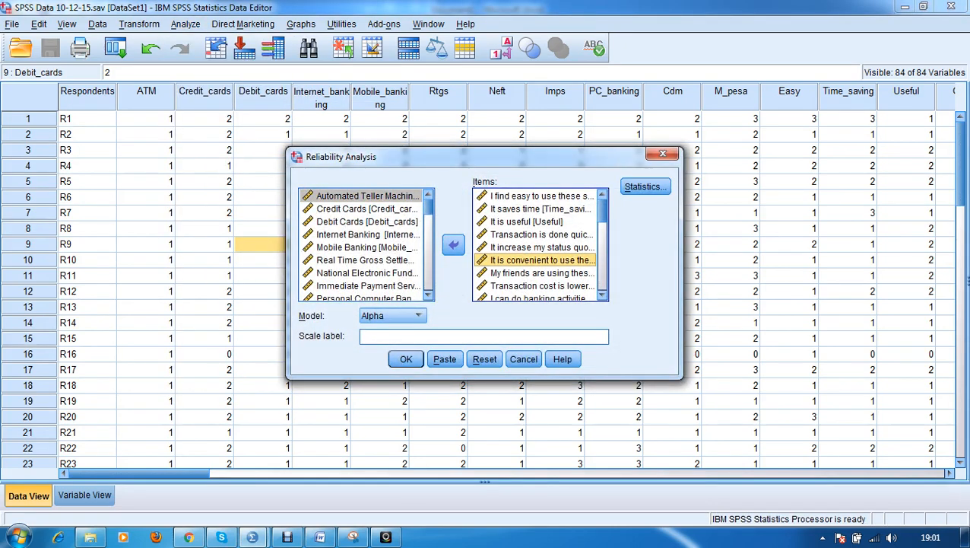
left_click(485, 359)
Add the reasons for not using the services, from Notaware through No_internet_cafe, as items and run the Alpha reliability analysis
scroll(365, 243, "down", 10)
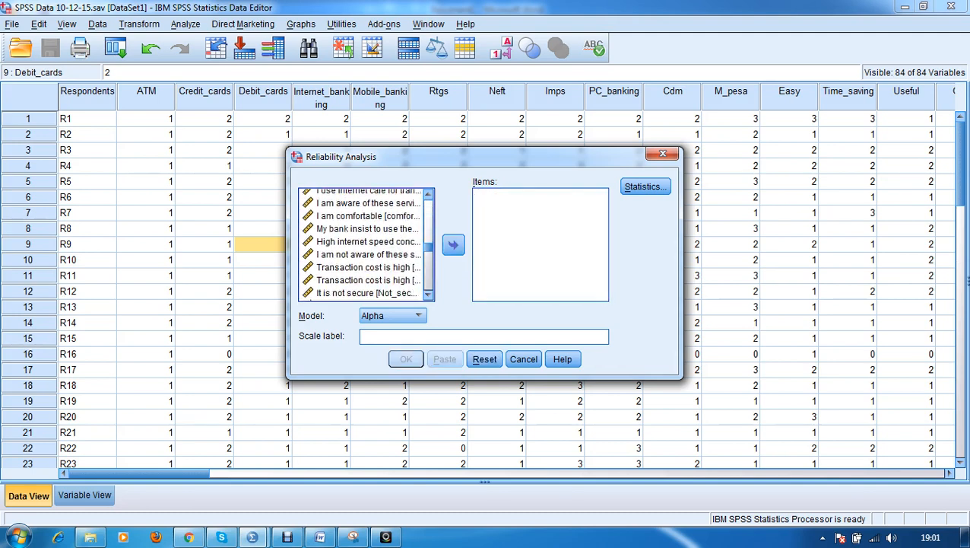
scroll(365, 243, "down", 5)
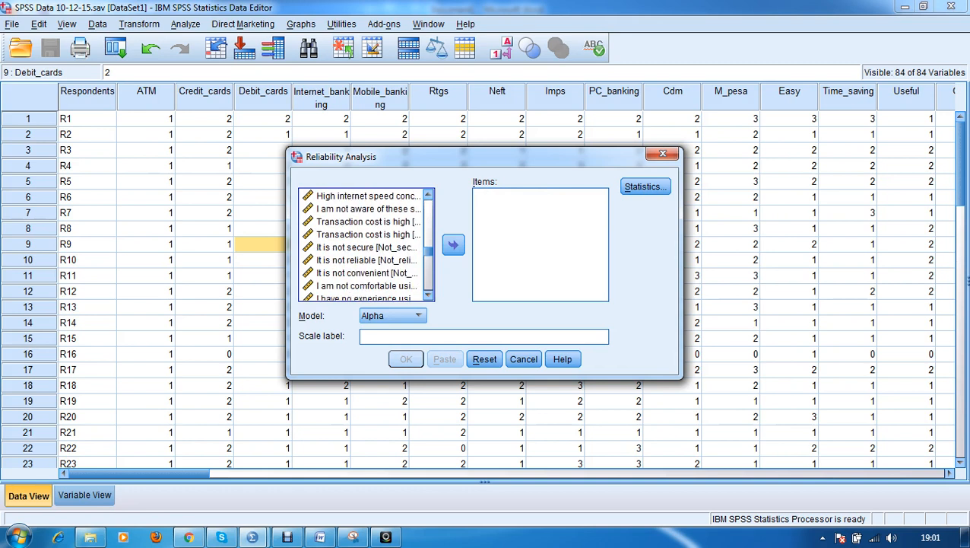
scroll(365, 221, "up", 1)
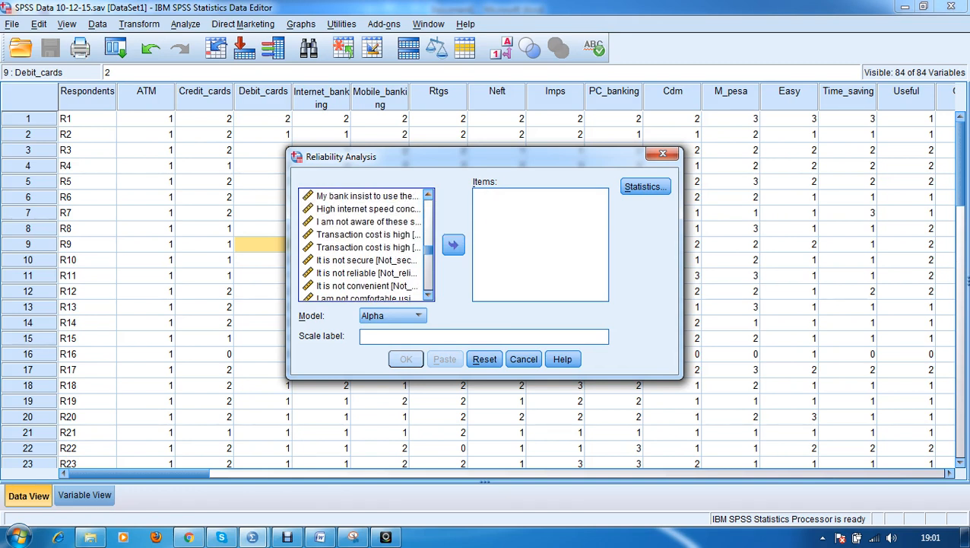
left_click(368, 208)
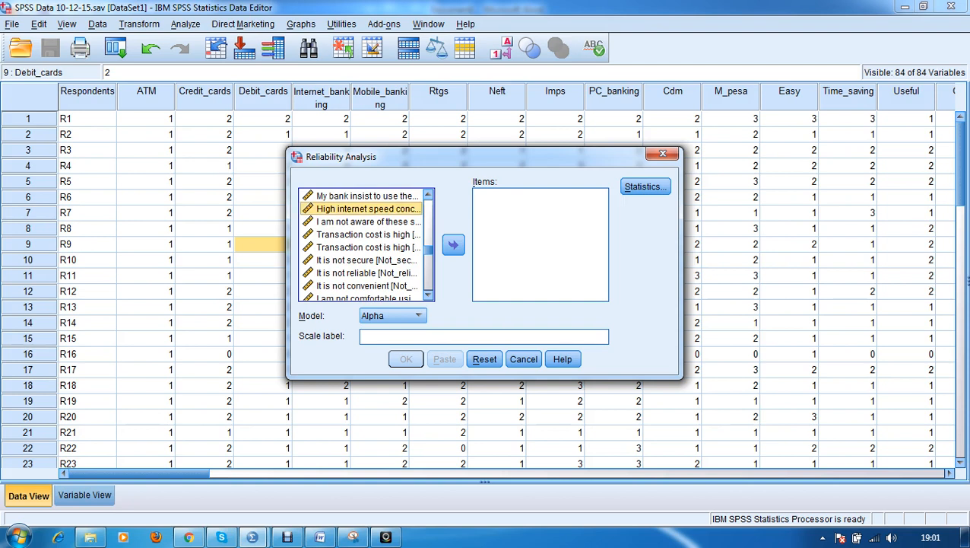
key("Down")
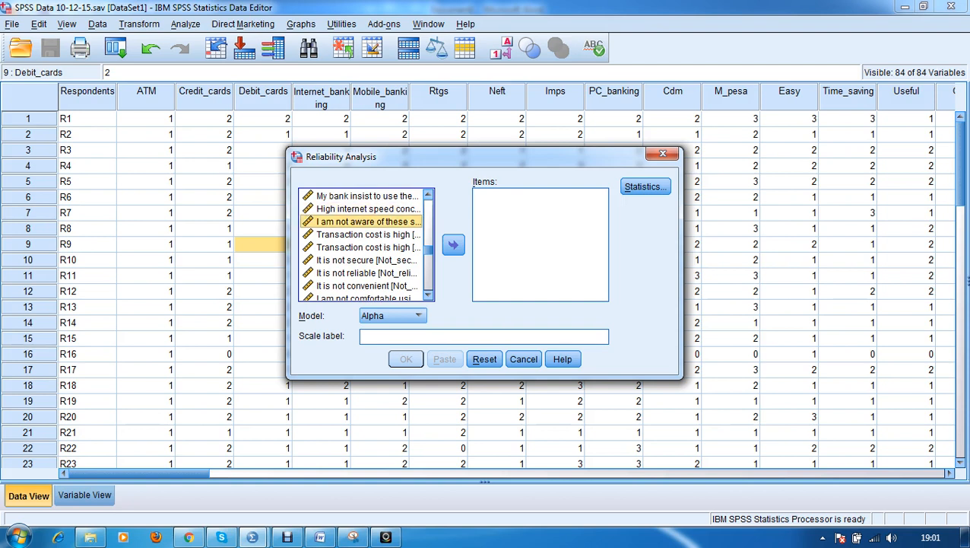
key("shift+Down")
key("shift+Down")
key("shift+Down")
key("shift+Down")
key("shift+Down")
key("shift+Down")
key("shift+Down")
key("shift+Down")
key("shift+Down")
key("shift+Down")
key("shift+Down")
key("shift+Down")
key("shift+Down")
key("shift+Down")
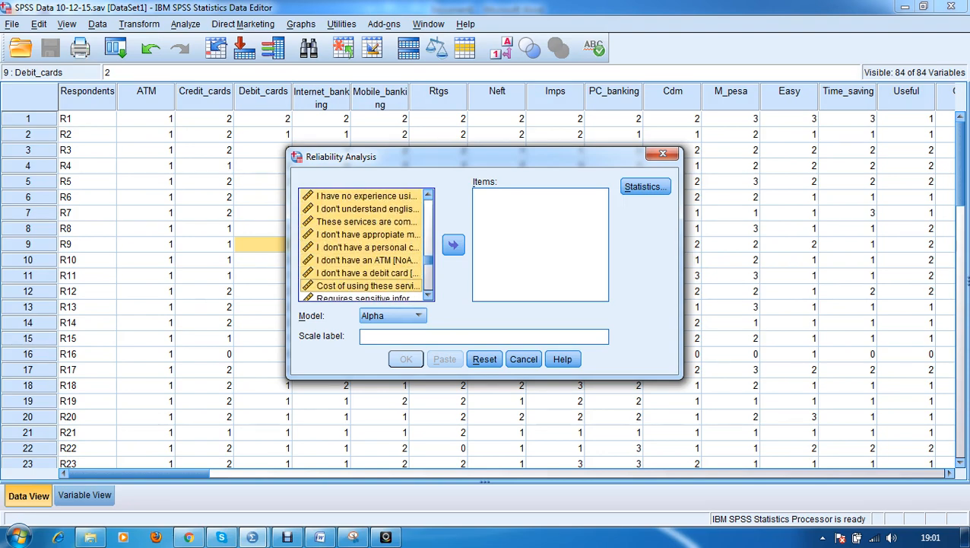
key("shift+Down")
key("shift+Down")
key("shift+Down")
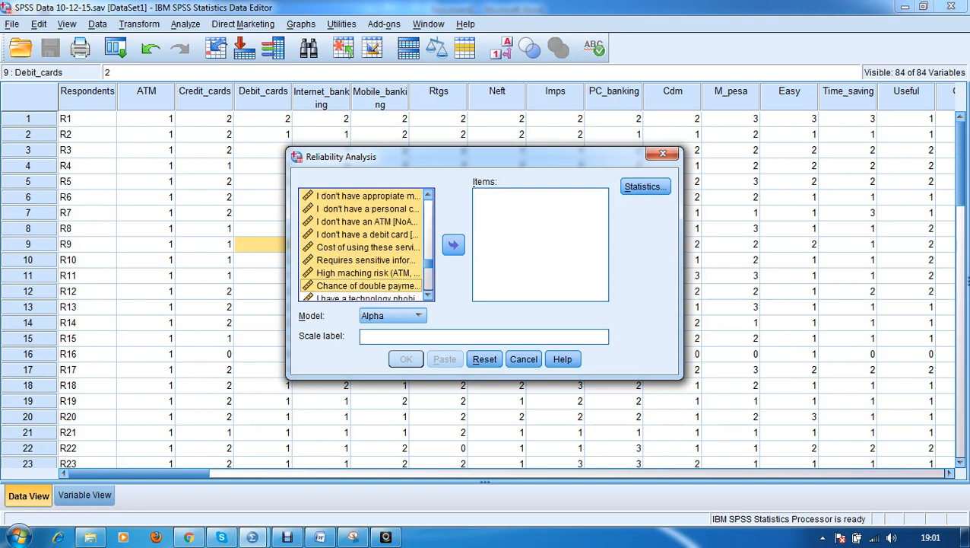
key("shift+Down")
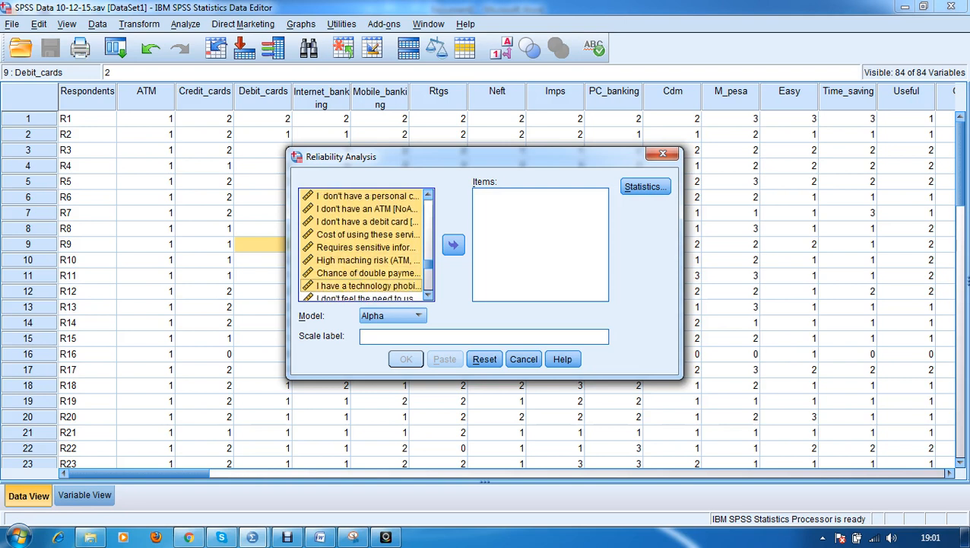
key("shift+Down")
key("shift+Down")
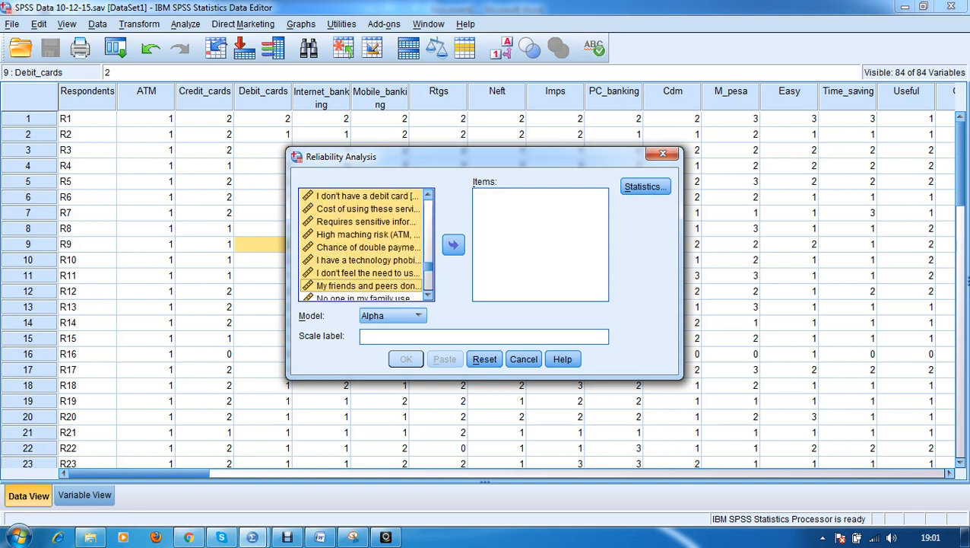
key("shift+Down")
key("shift+Down")
key("shift+Down")
key("shift+Down")
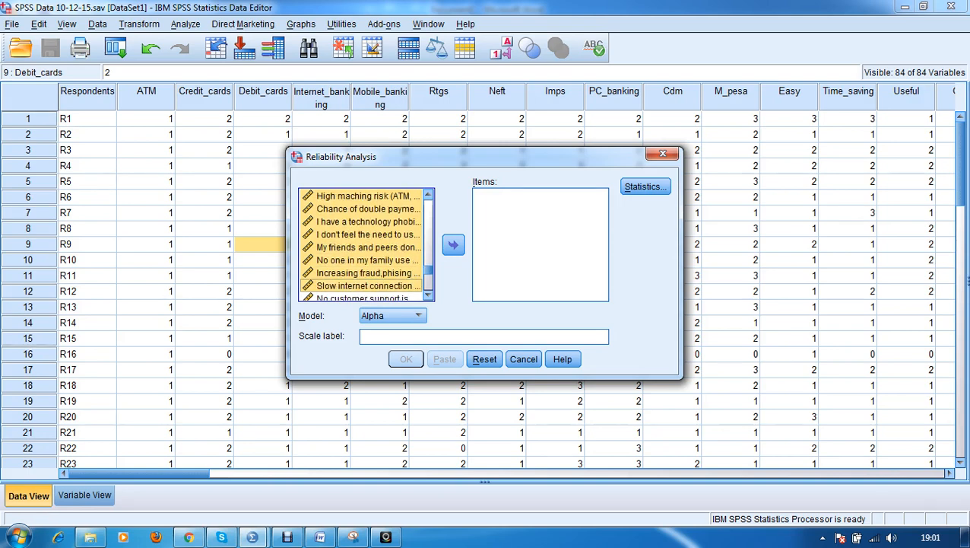
key("shift+Down")
key("shift+Down")
key("shift+Down")
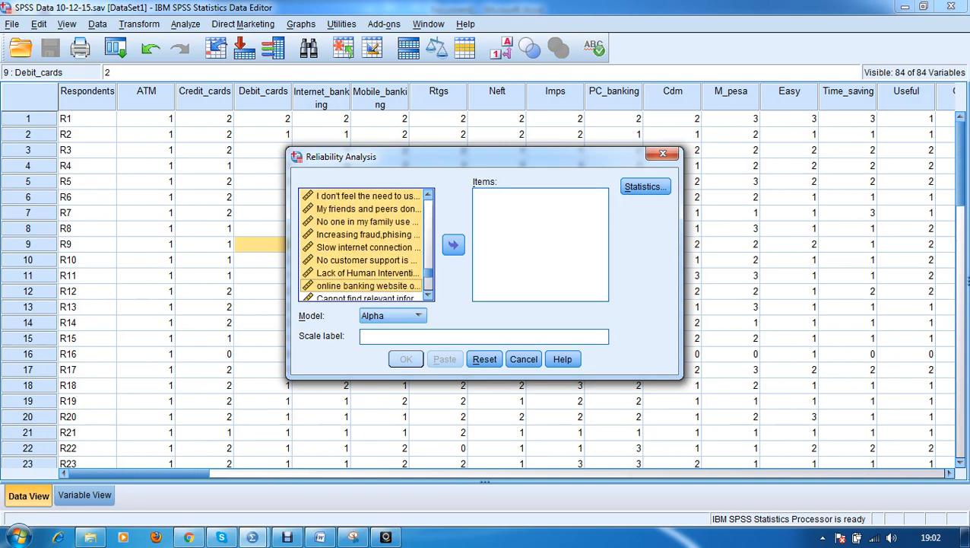
key("shift+Down")
key("shift+Down")
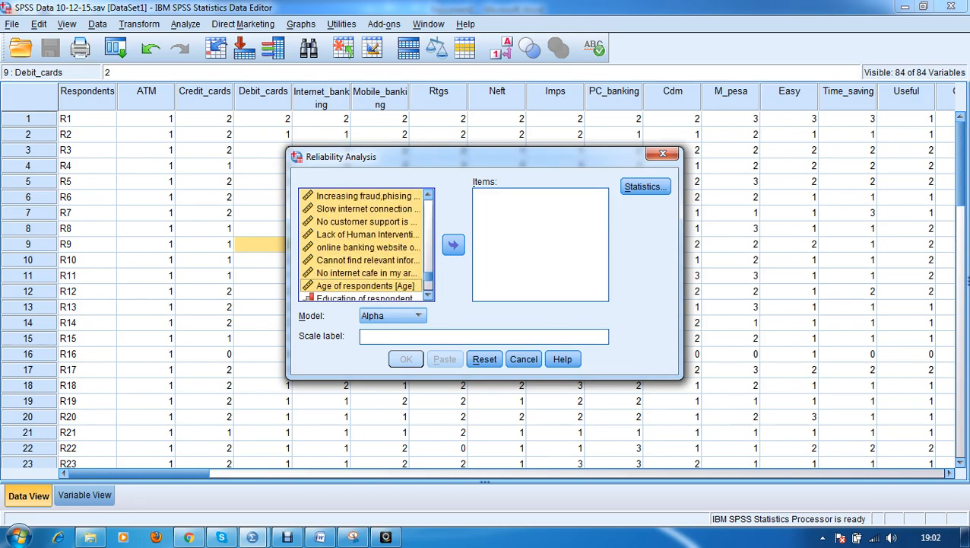
key("shift+Up")
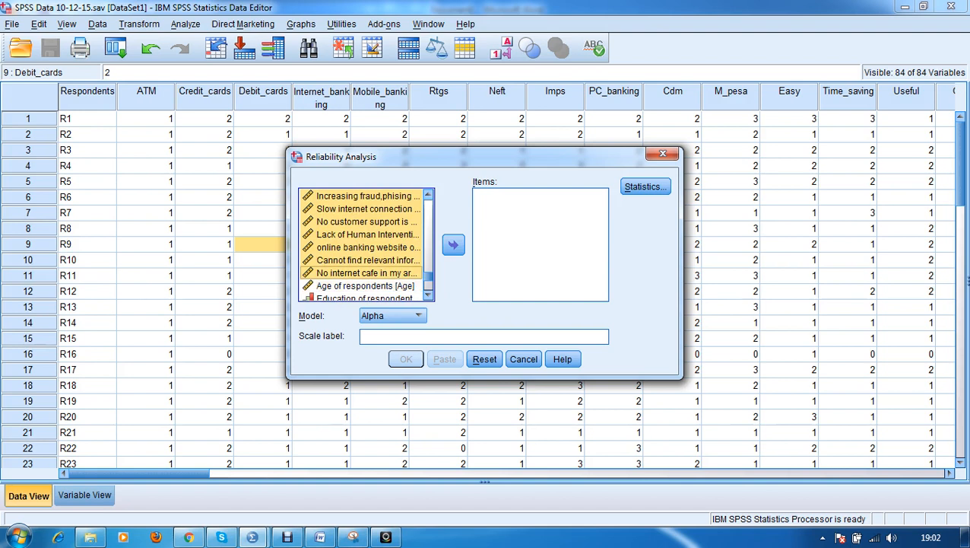
left_click(453, 244)
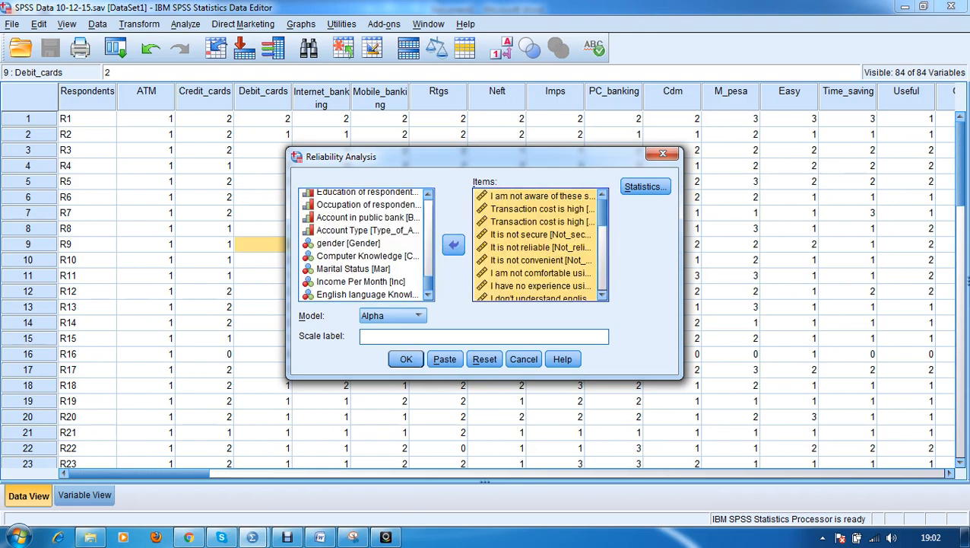
left_click(406, 359)
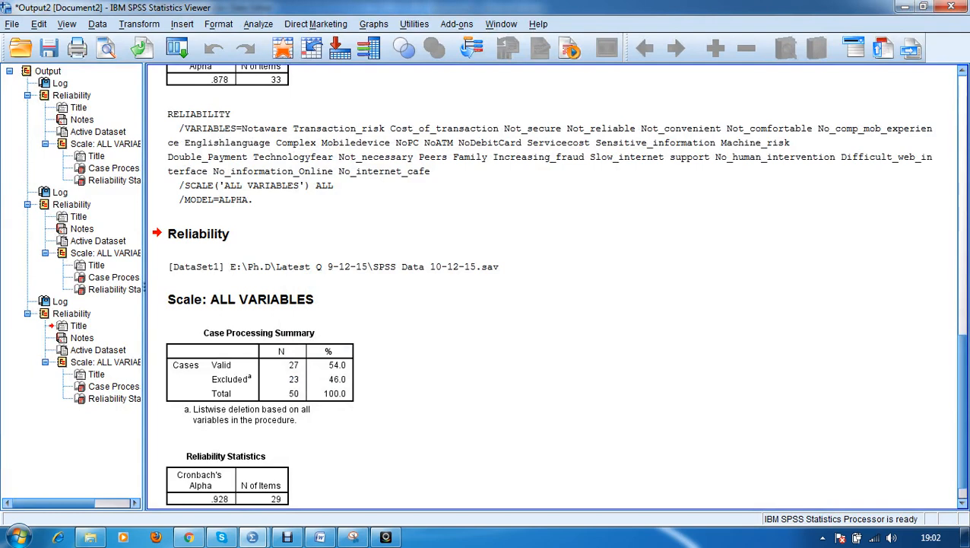
Check the alpha for the non-use reasons against the internal consistency table in Word, ending back at the SPSS dataset
scroll(555, 286, "down", 1)
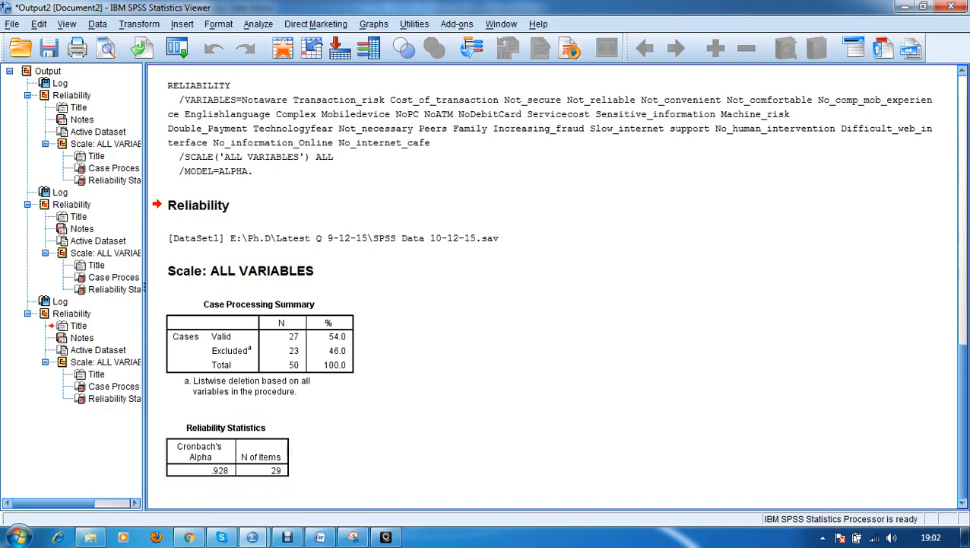
left_click(320, 537)
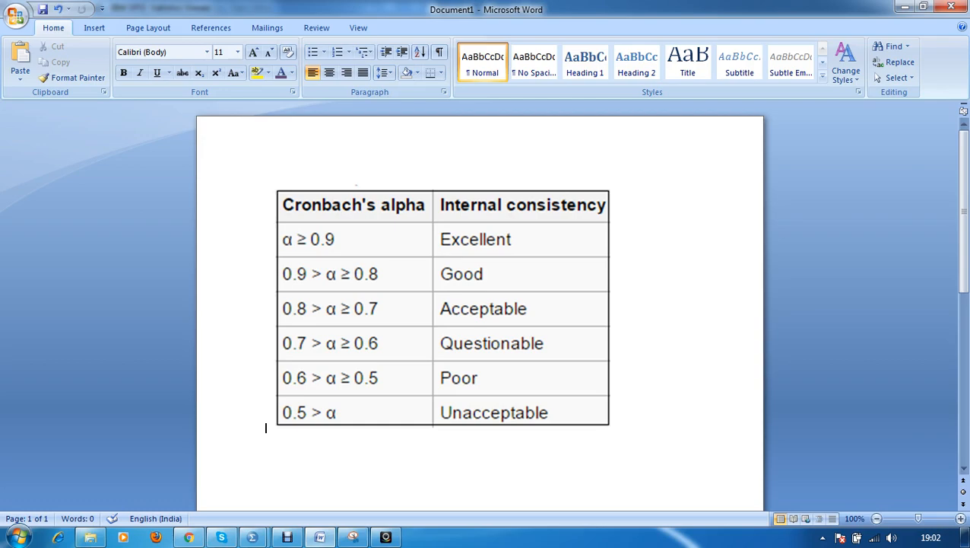
left_click(253, 537)
left_click(177, 462)
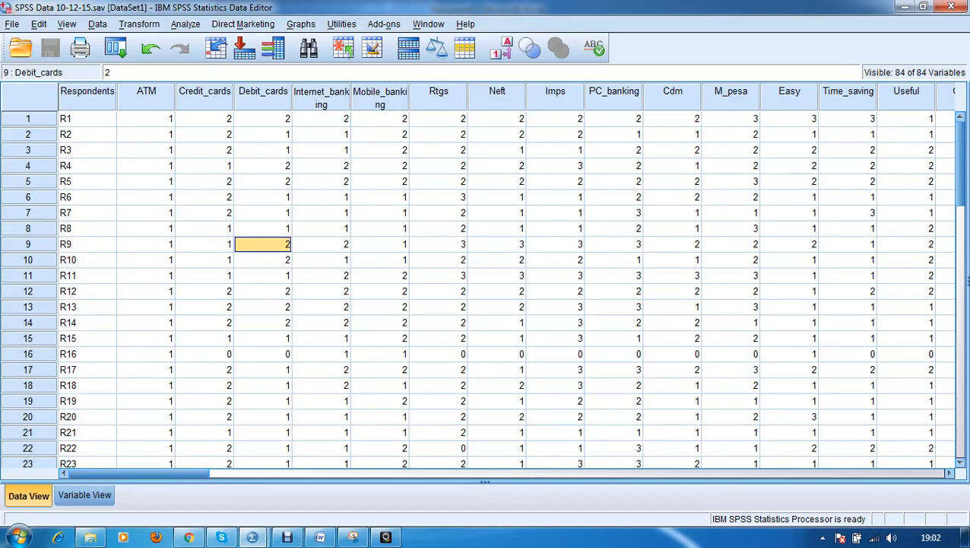
Reopen the Reliability Analysis for the banking survey dataset
left_click(185, 24)
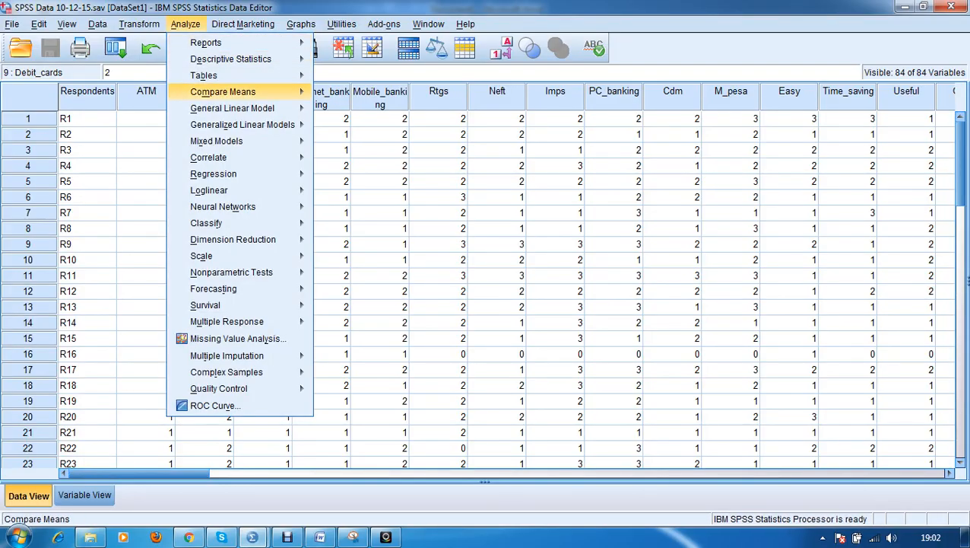
mouse_move(220, 255)
left_click(372, 258)
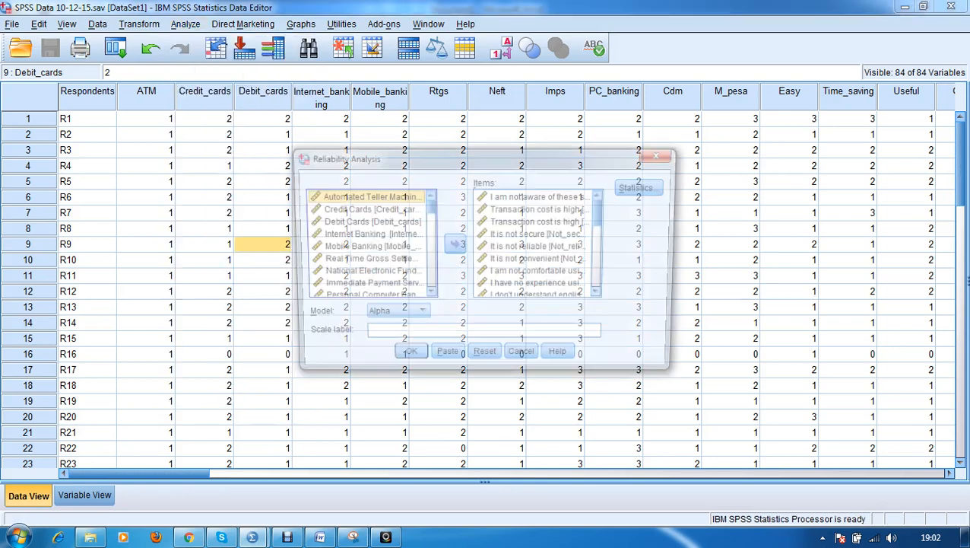
left_click_drag(428, 206, 428, 286)
left_click(367, 294)
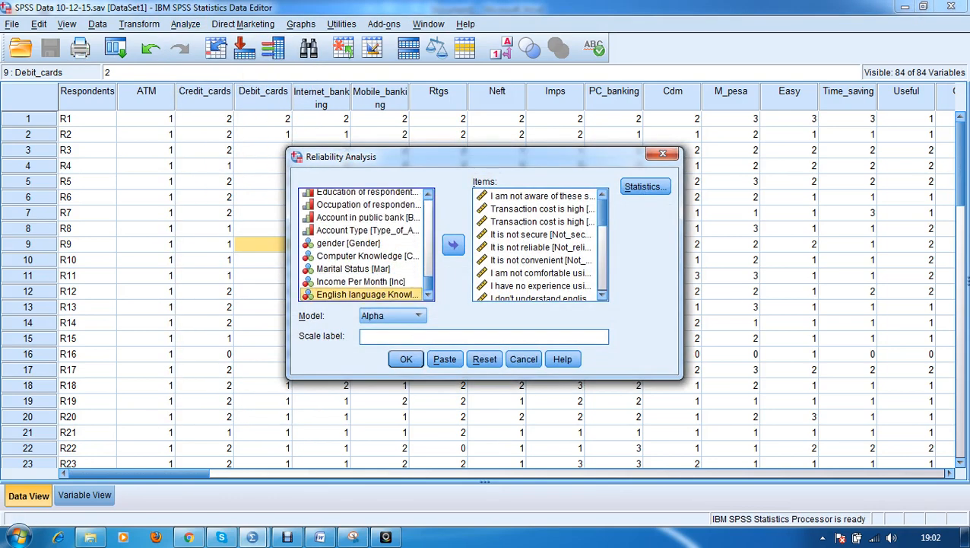
key("shift+Up")
key("shift+Up")
key("shift+Up")
key("shift+Up")
key("shift+Up")
key("shift+Up")
key("shift+Up")
key("shift+Up")
key("shift+Up")
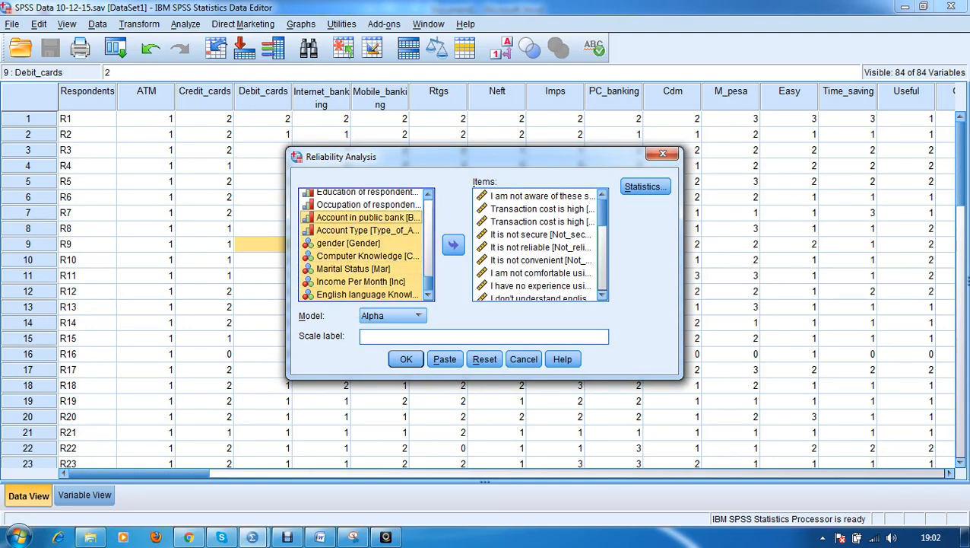
key("shift+Up")
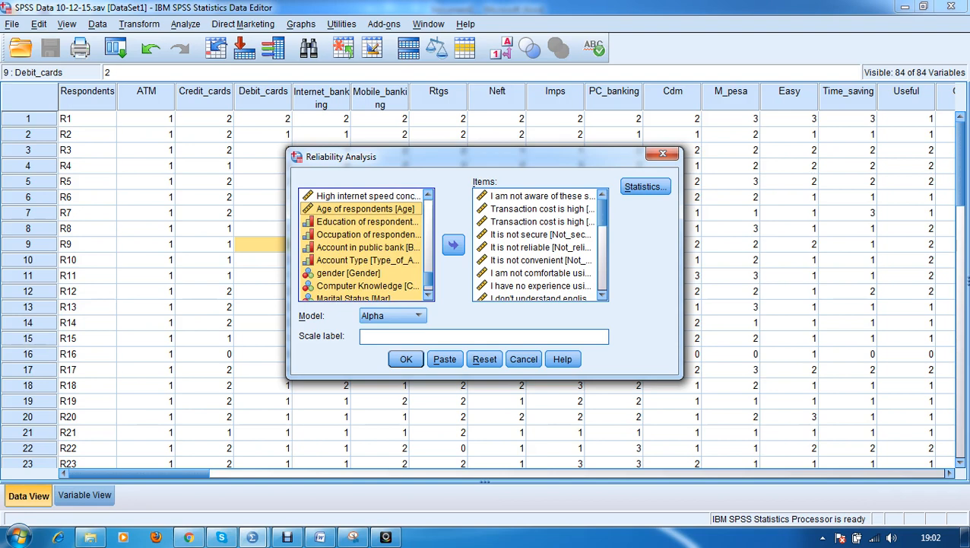
Replace the previous items with the respondent profile variables, from Age through English language knowledge, and run the Alpha reliability analysis
left_click(484, 359)
left_click_drag(428, 207, 429, 289)
left_click(367, 294)
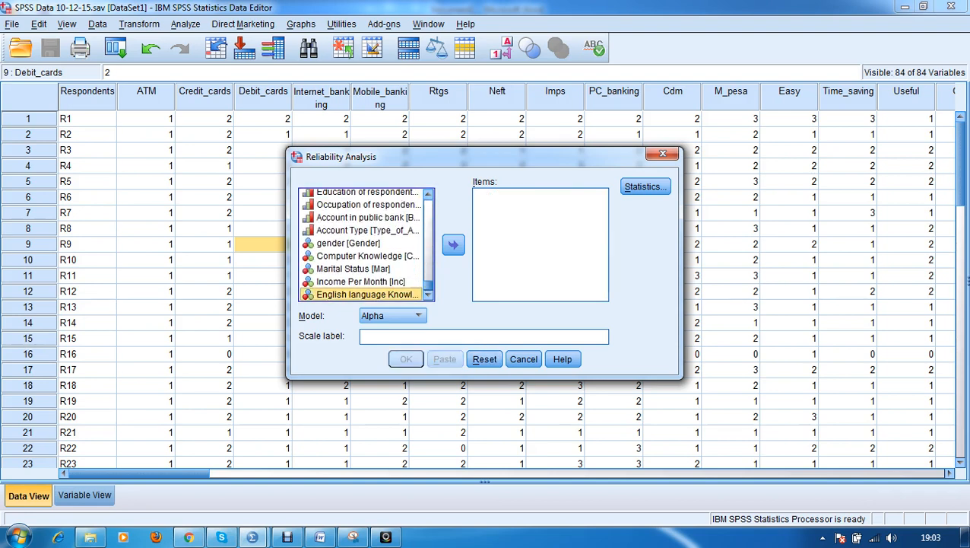
key("shift+Up")
key("shift+Up")
key("shift+Up")
key("shift+Up")
key("shift+Up")
key("shift+Up")
key("shift+Up")
key("shift+Up")
key("shift+Up")
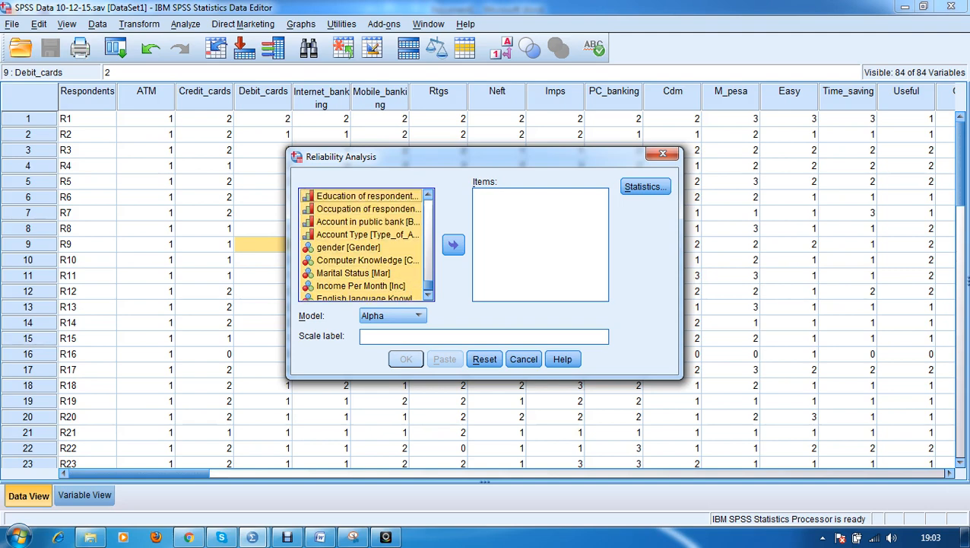
key("shift+Up")
key("shift+Down")
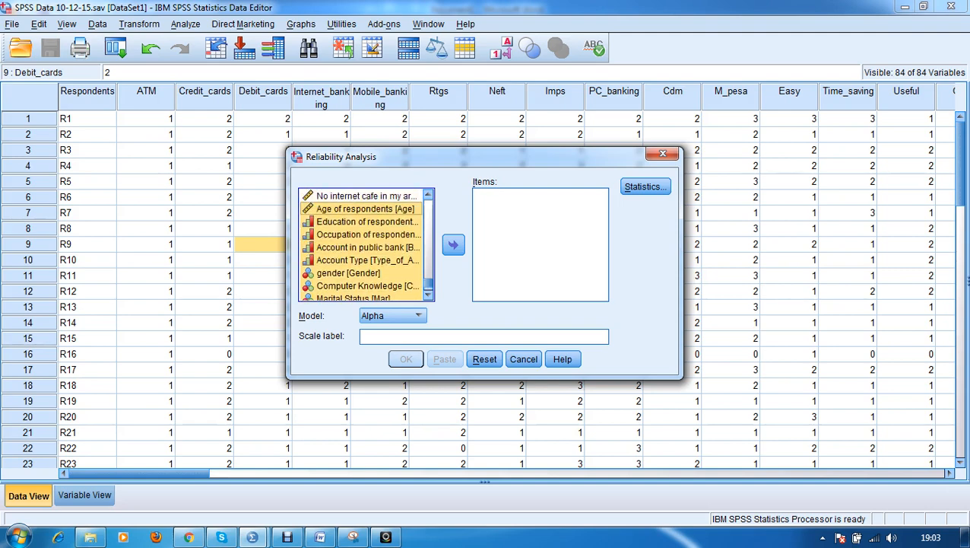
left_click(453, 244)
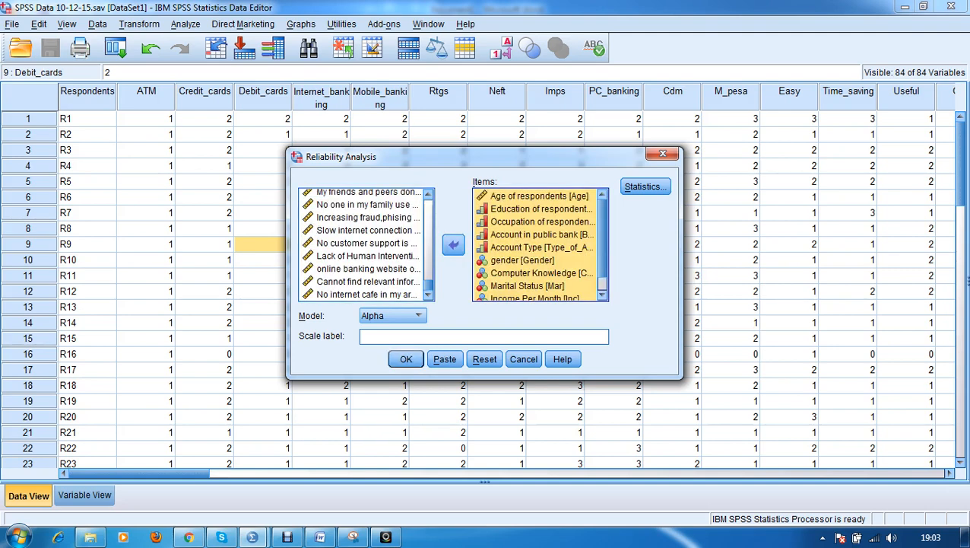
left_click(406, 358)
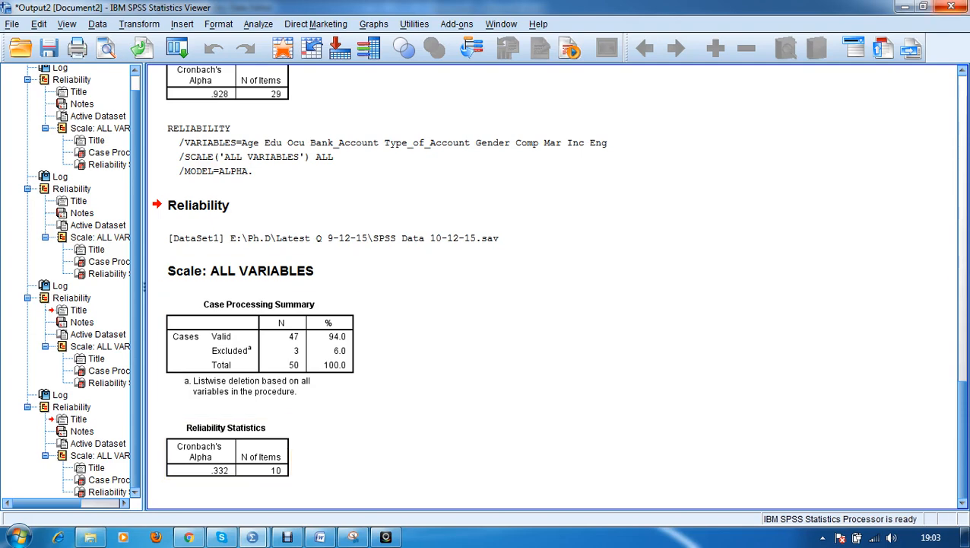
Close the Output2 viewer window and return to the dataset
left_click(951, 6)
left_click(484, 288)
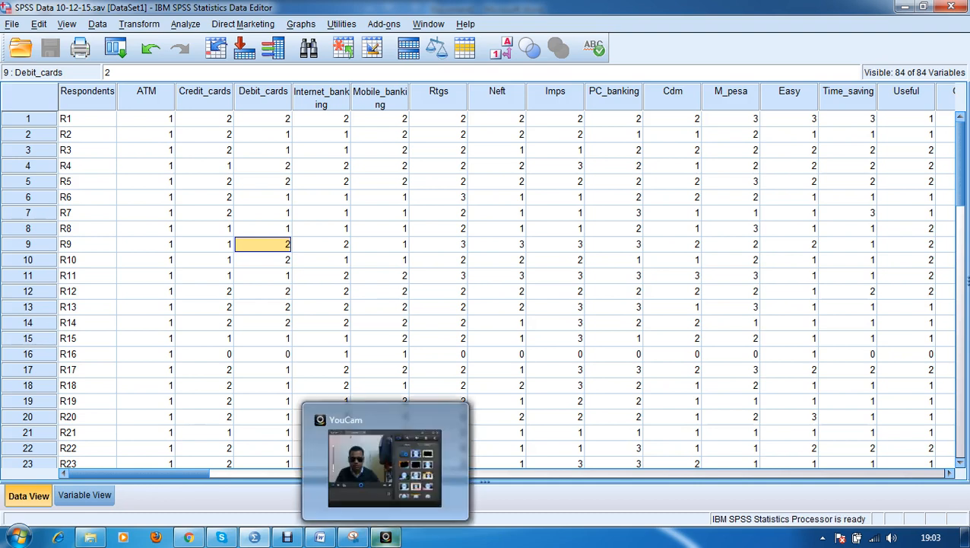
left_click(386, 537)
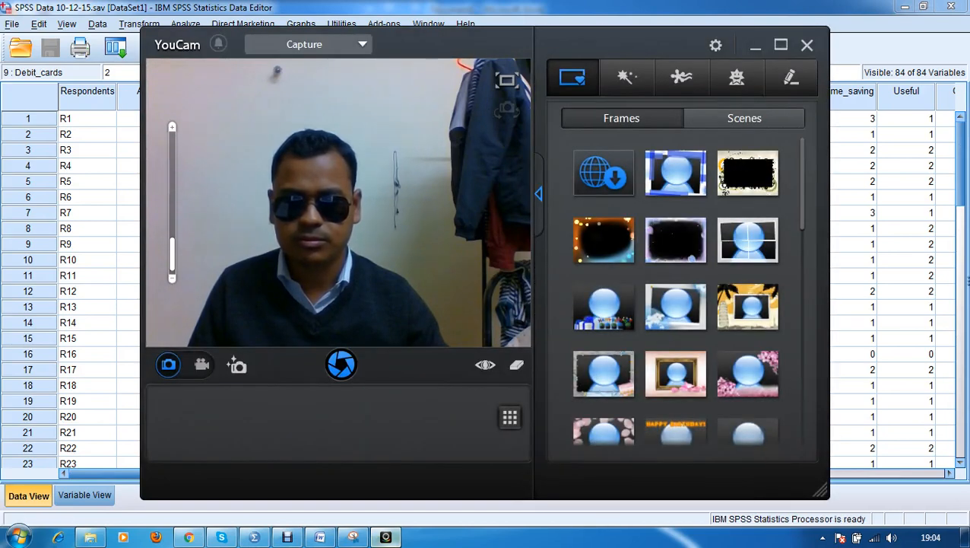
left_click(387, 537)
left_click(288, 536)
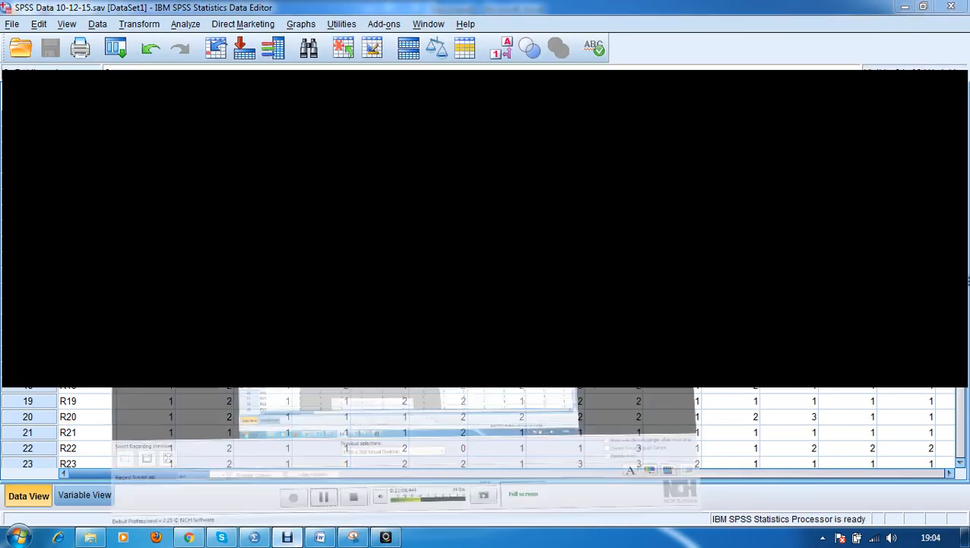